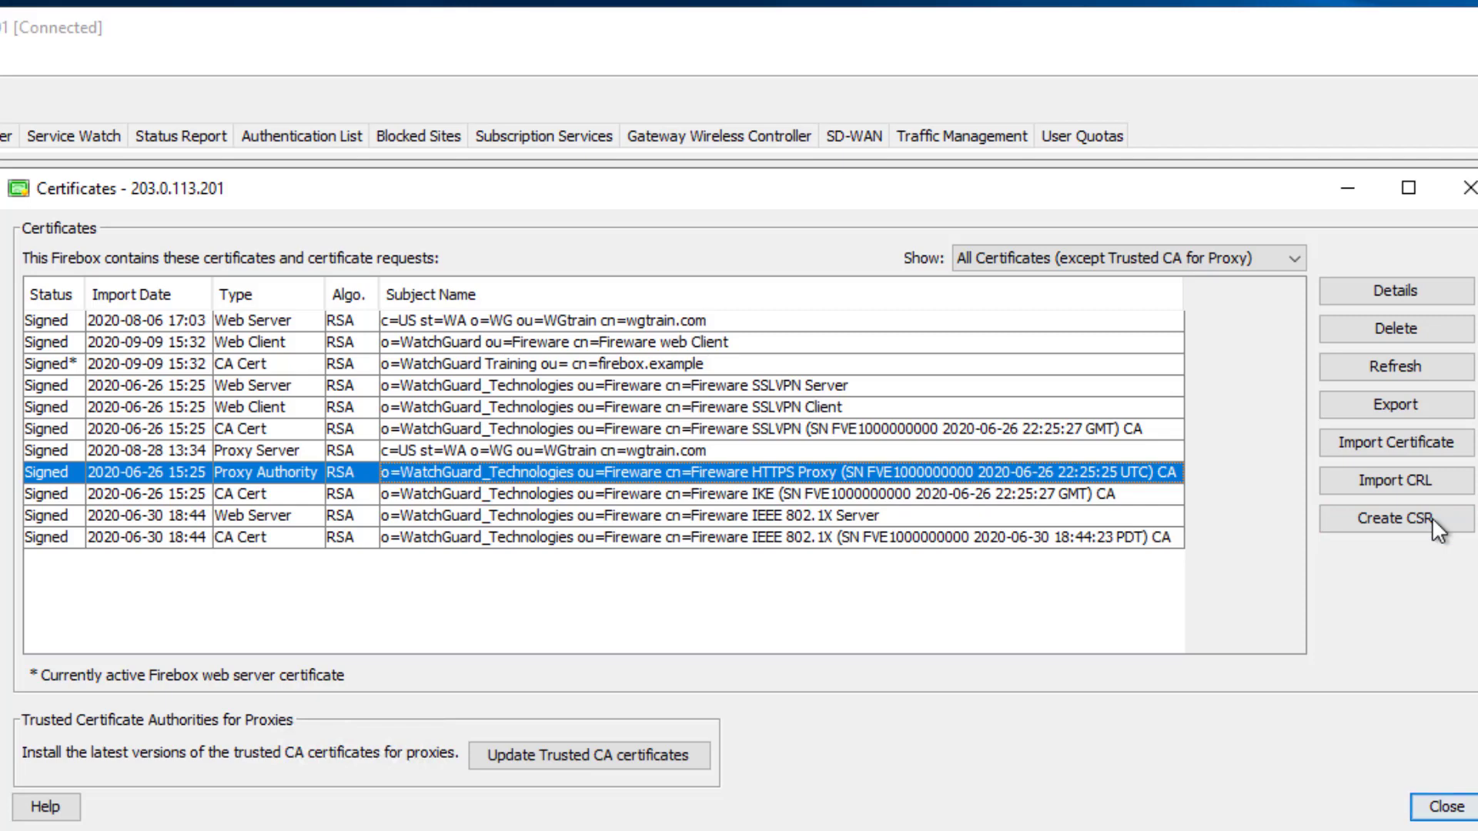
# Start a Proxy Authority CSR with subject CN=example.net and DNS name example.net
pyautogui.click(1432, 517)
pyautogui.click(936, 741)
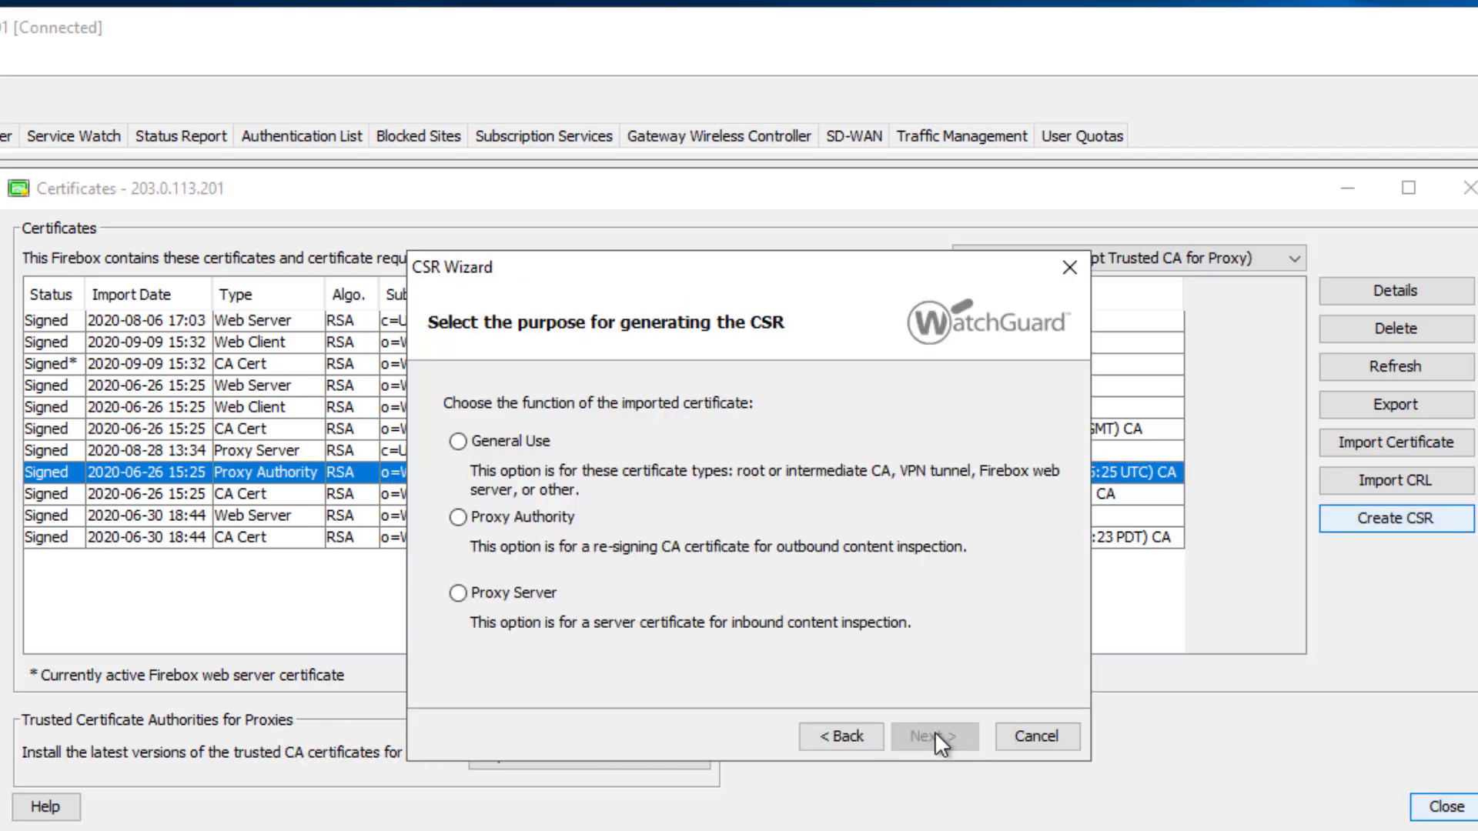
pyautogui.click(548, 517)
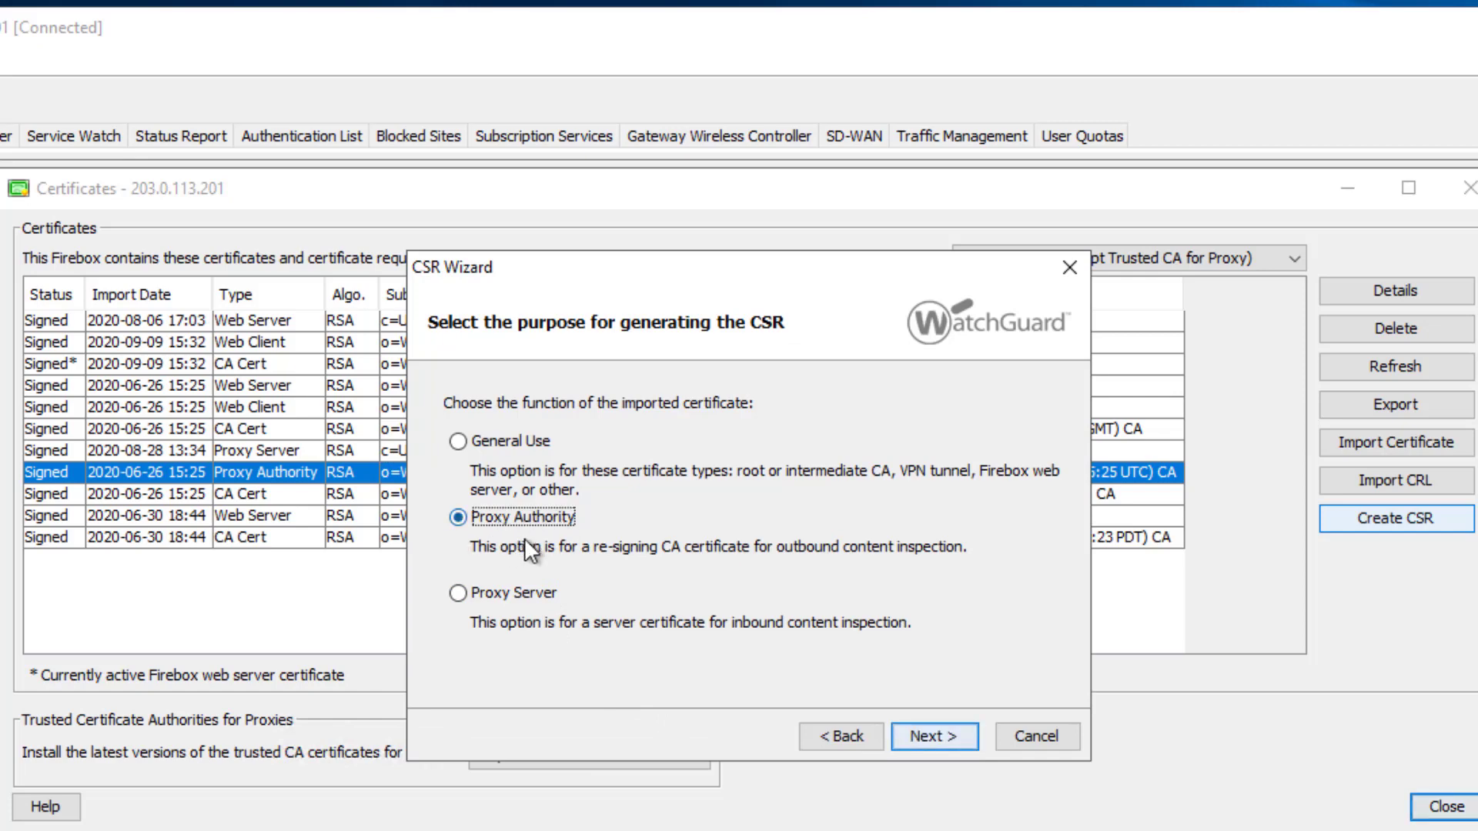
pyautogui.click(951, 731)
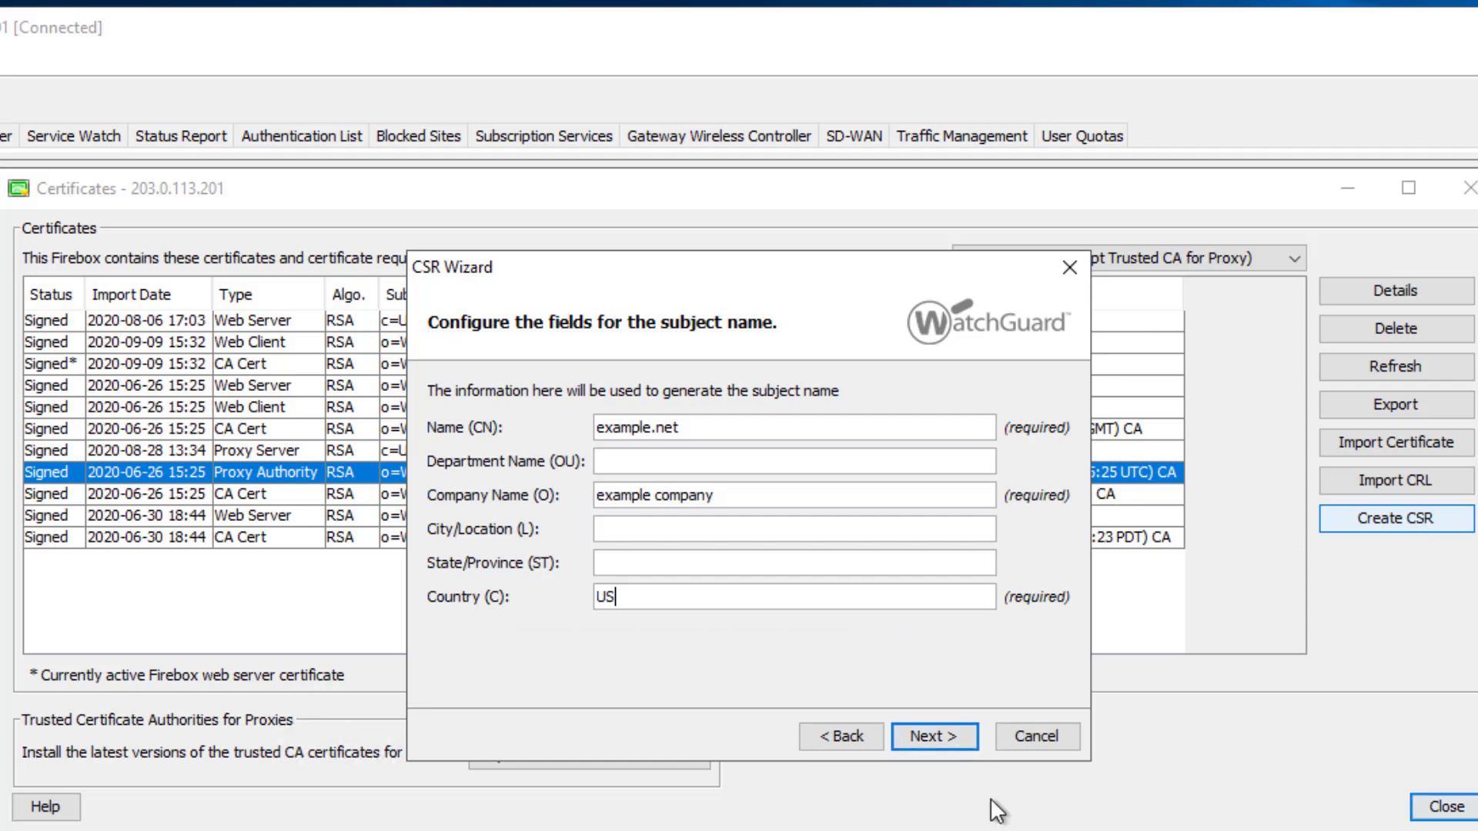
pyautogui.click(949, 729)
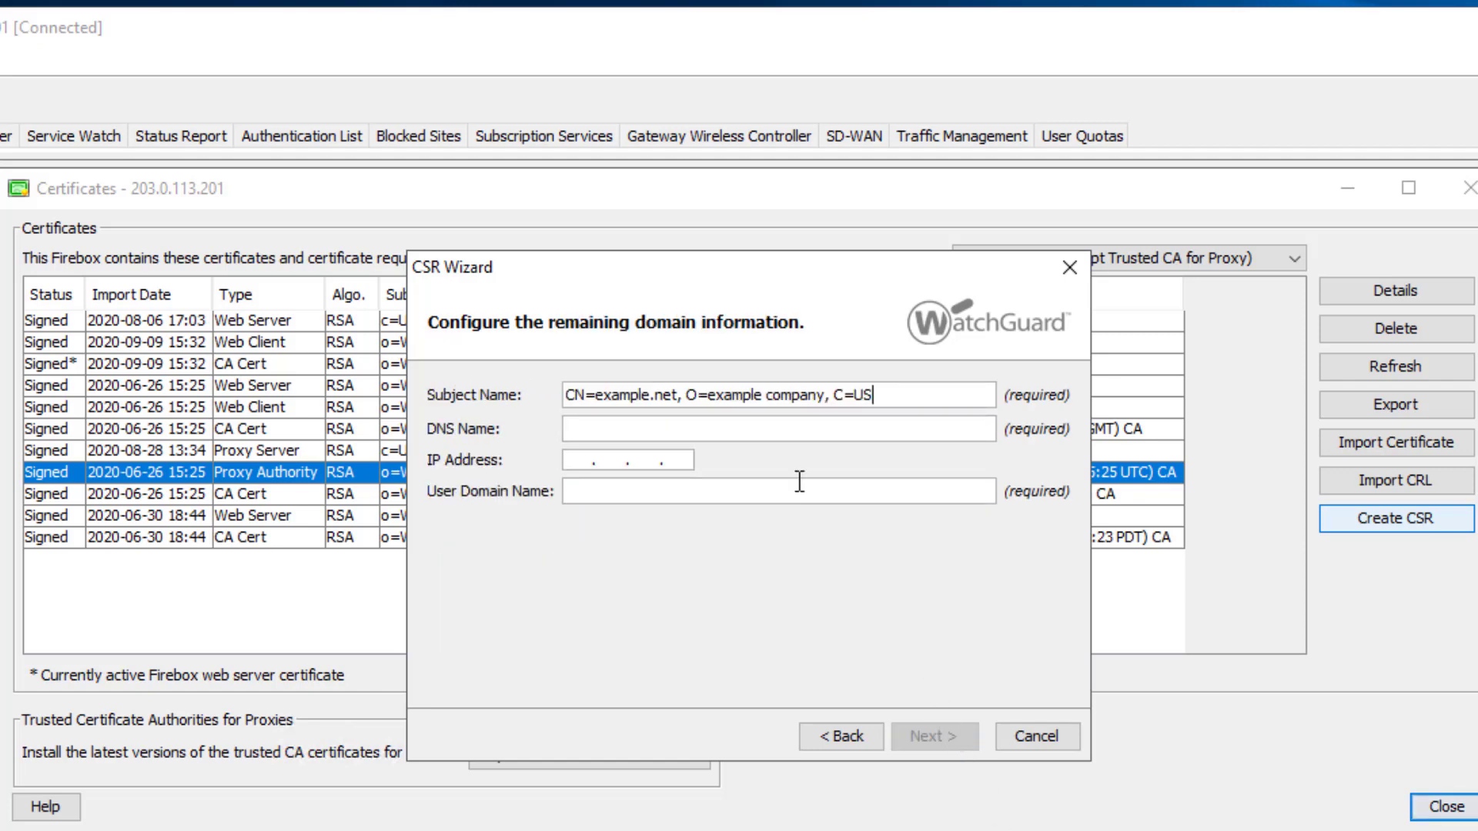
pyautogui.click(771, 421)
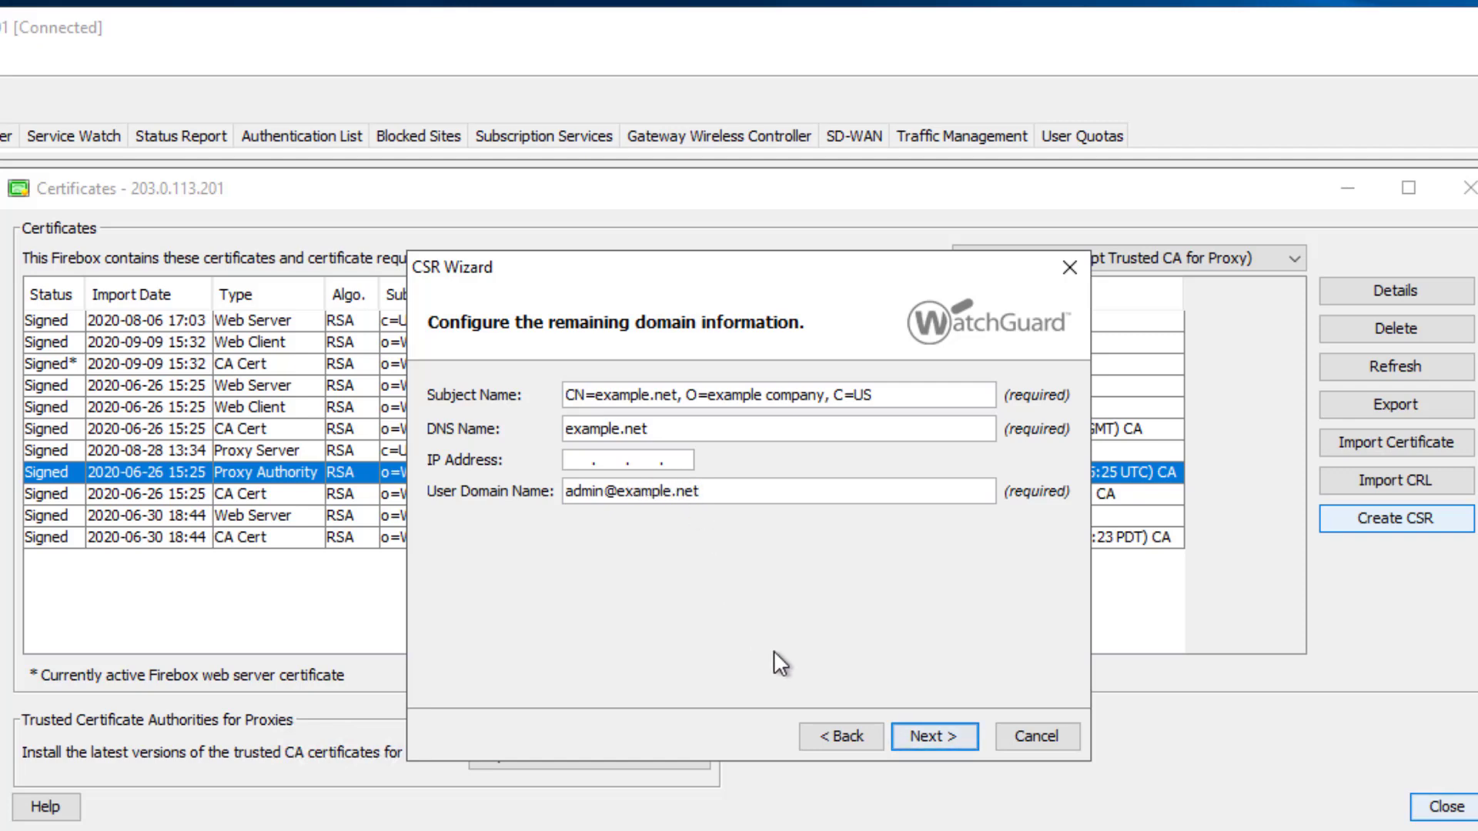
pyautogui.click(931, 735)
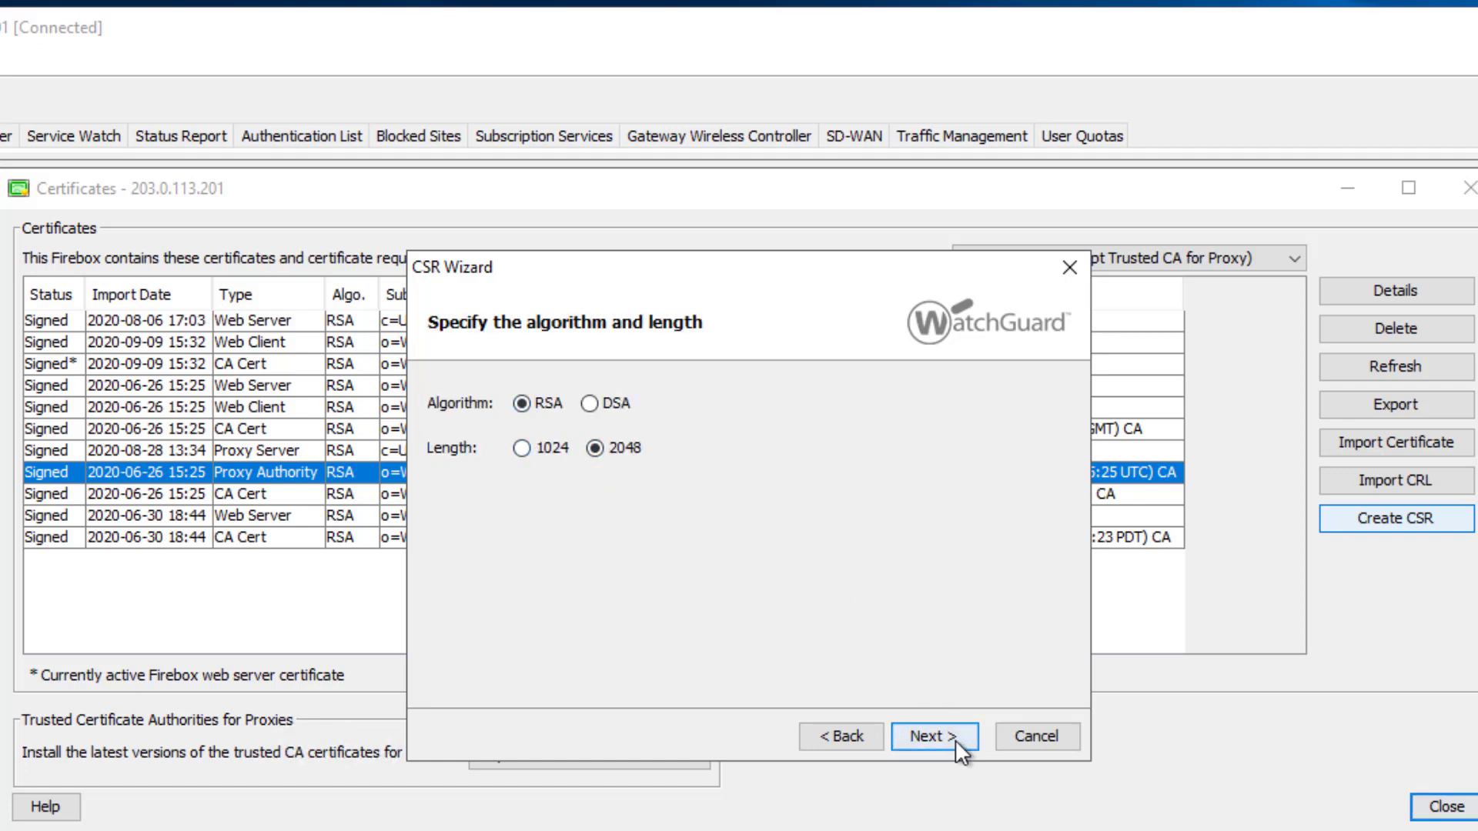
# Generate the RSA 2048 certificate request and copy its text
pyautogui.click(932, 736)
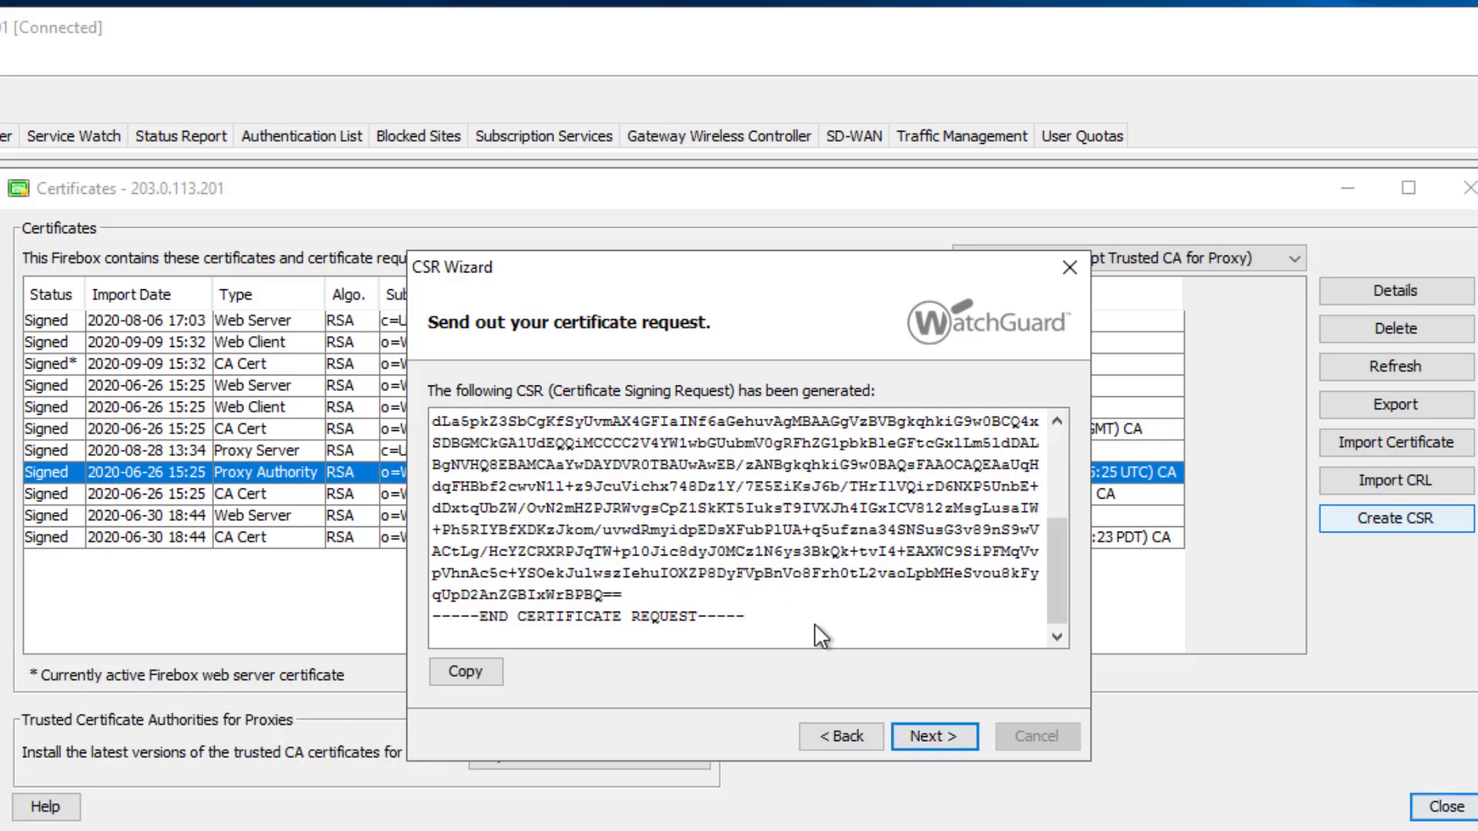
pyautogui.click(459, 670)
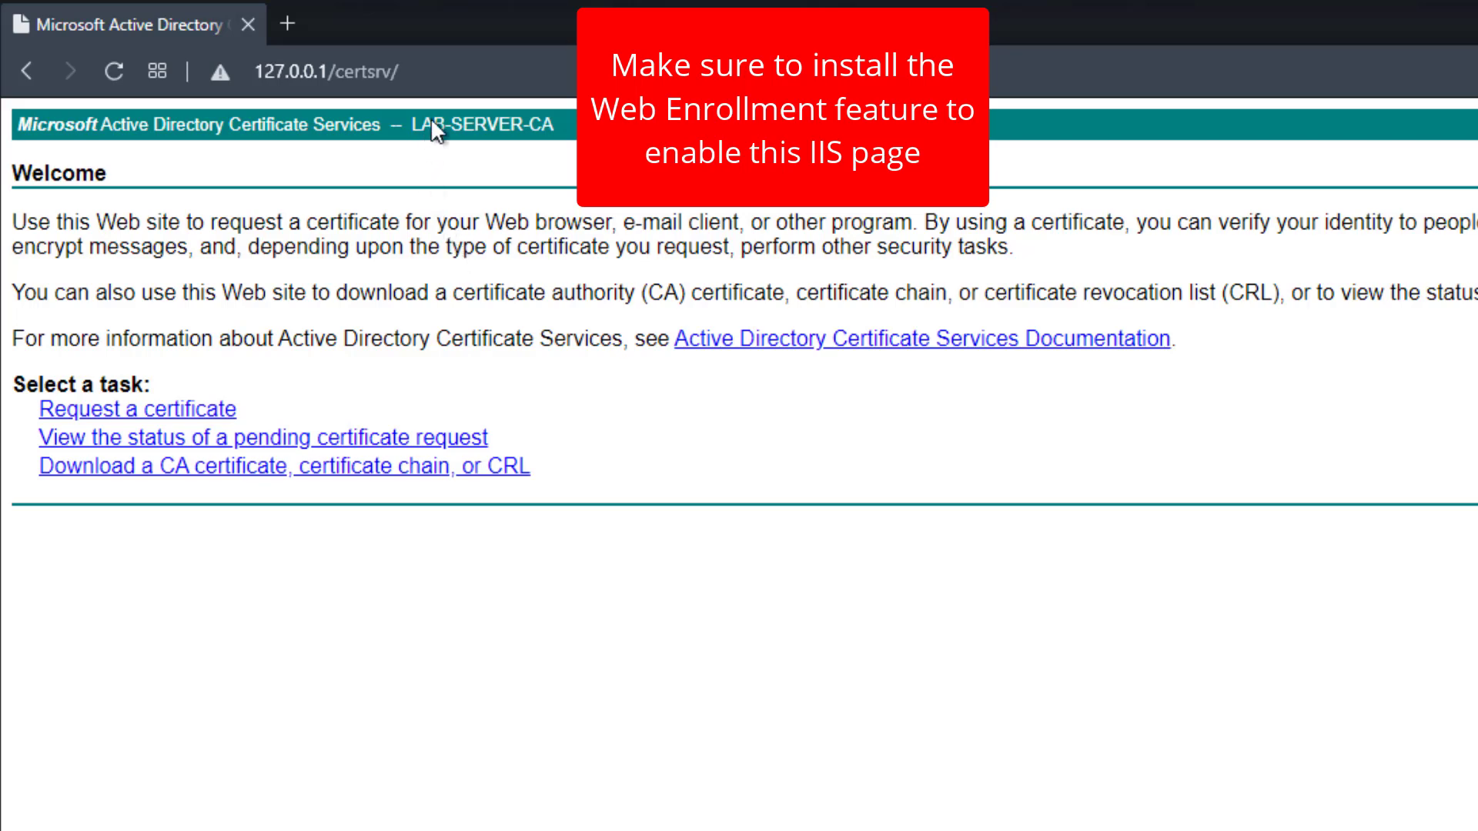
# Browse to 127.0.0.1/certsrv and open the advanced certificate request form
pyautogui.click(376, 71)
pyautogui.click(331, 71)
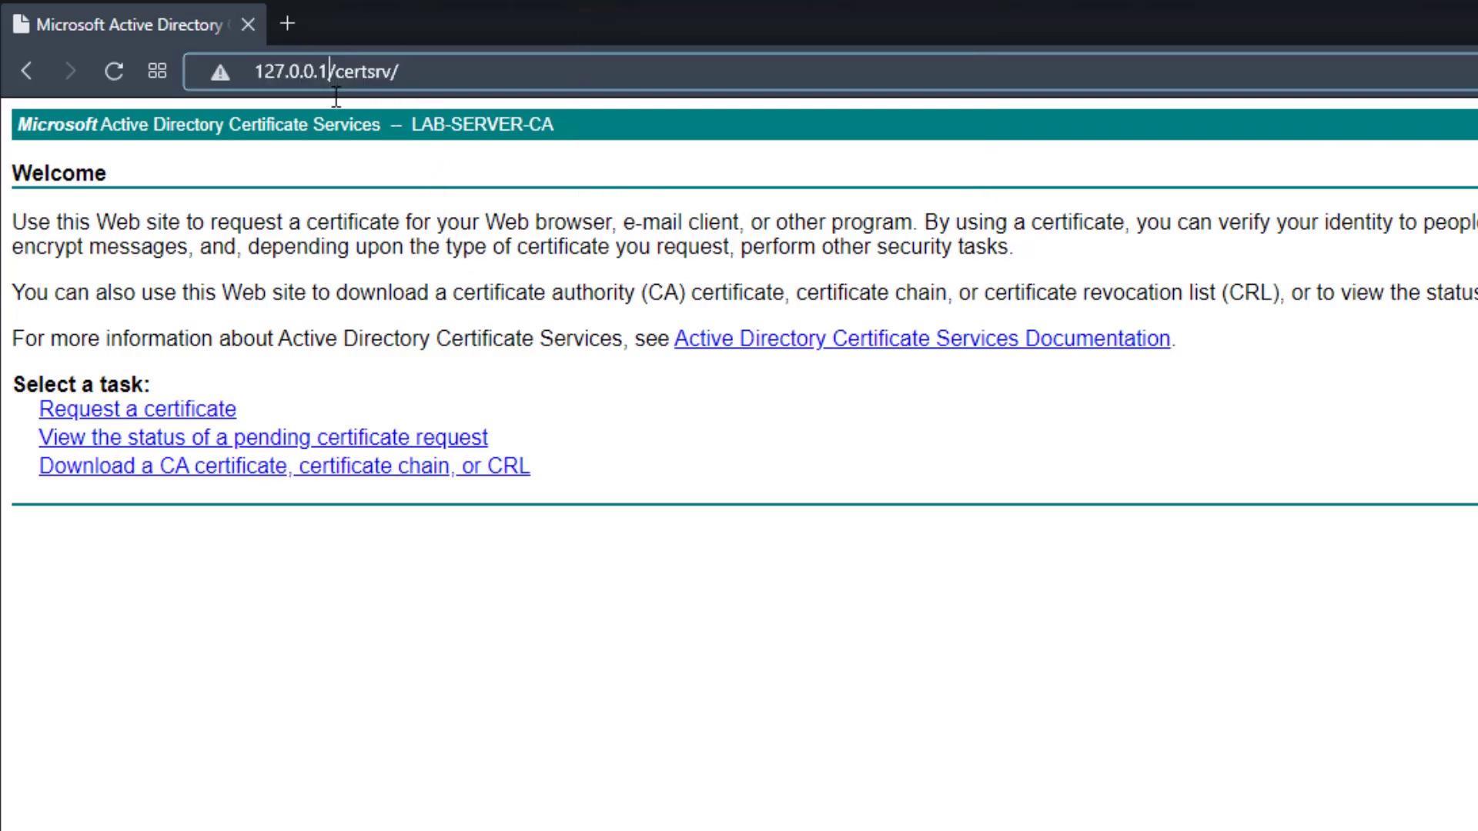
pyautogui.moveTo(331, 71); pyautogui.dragTo(435, 70)
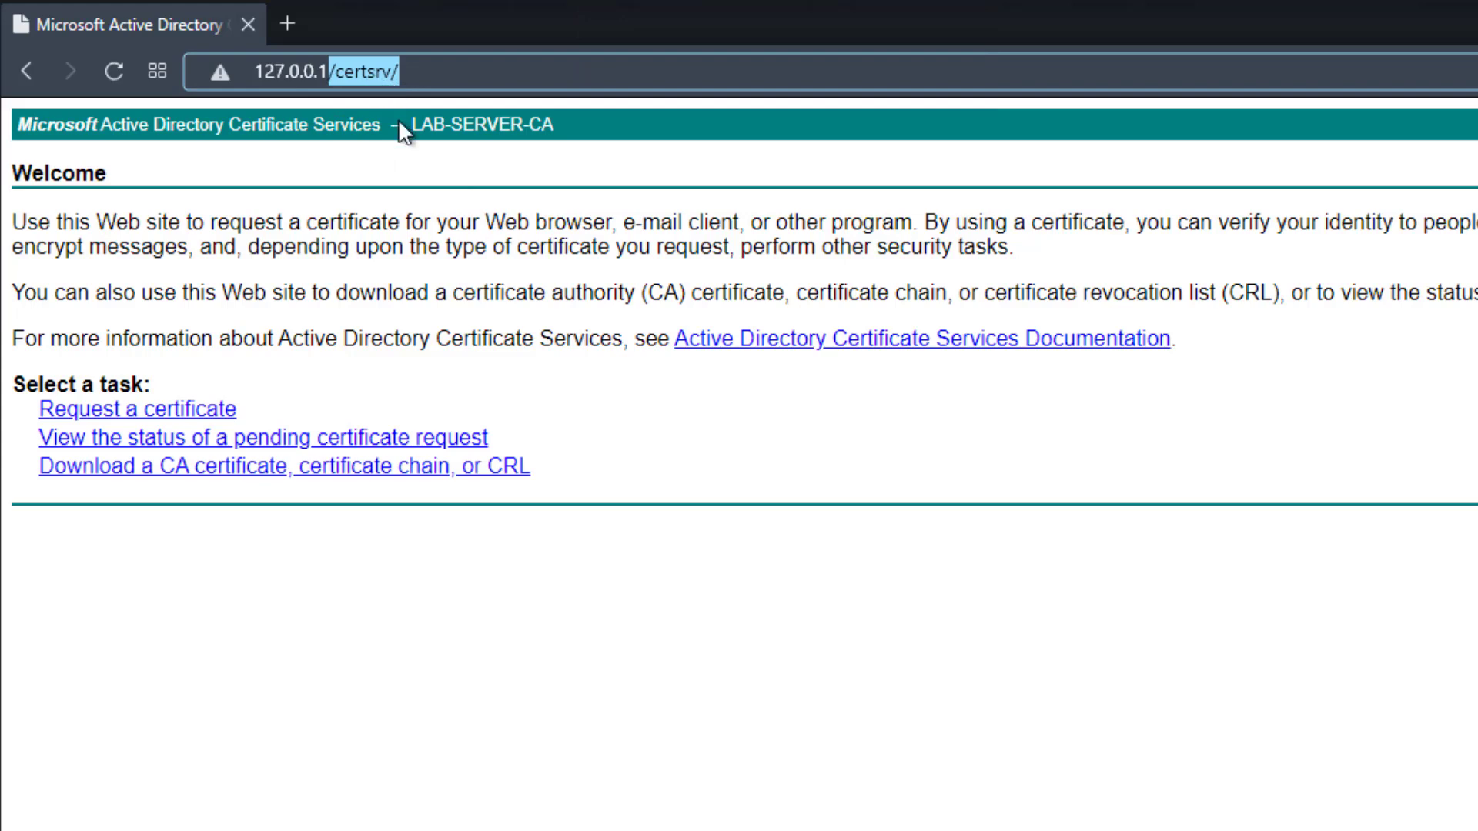
pyautogui.click(402, 369)
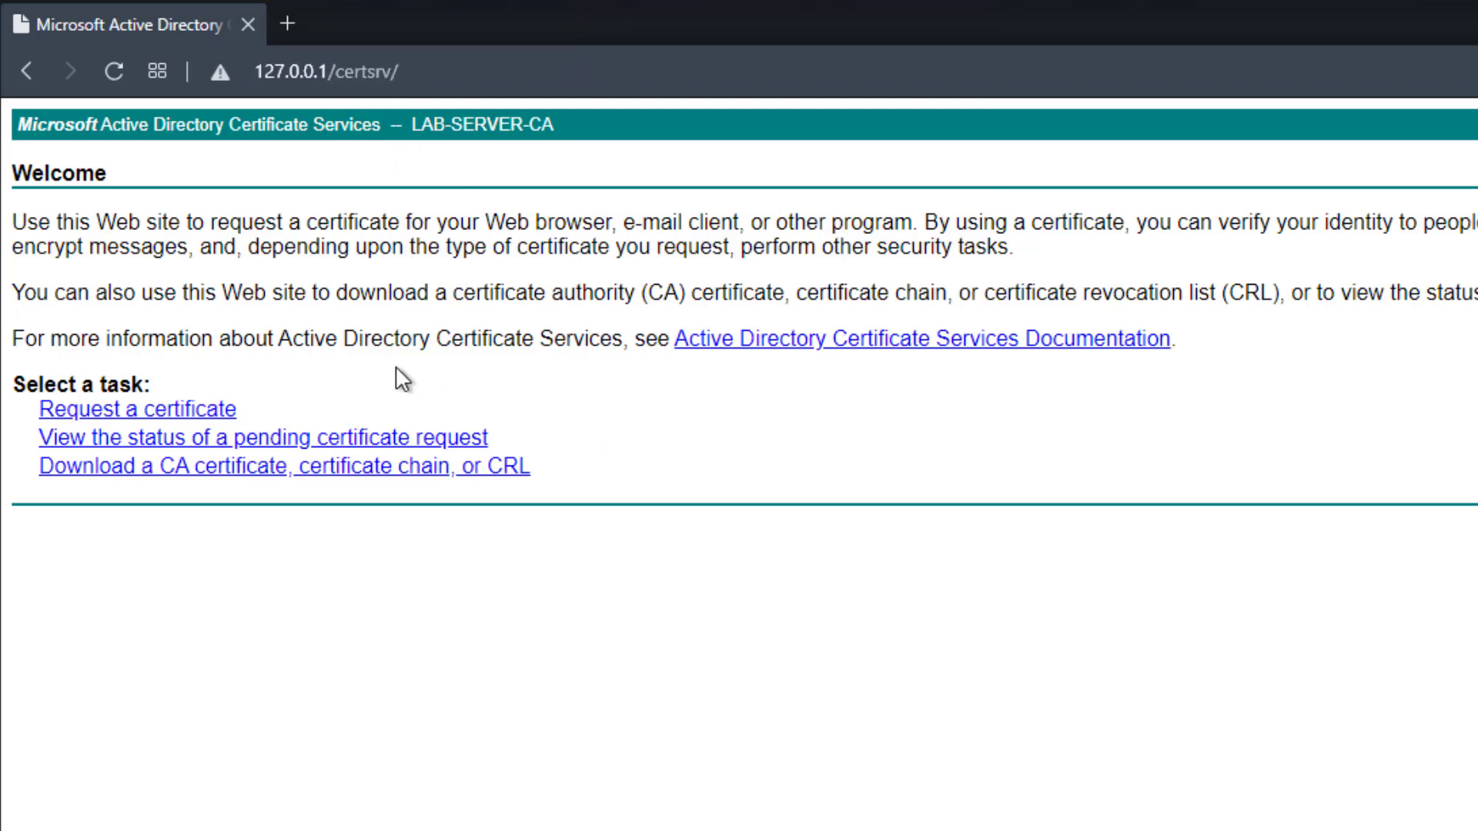
pyautogui.click(192, 420)
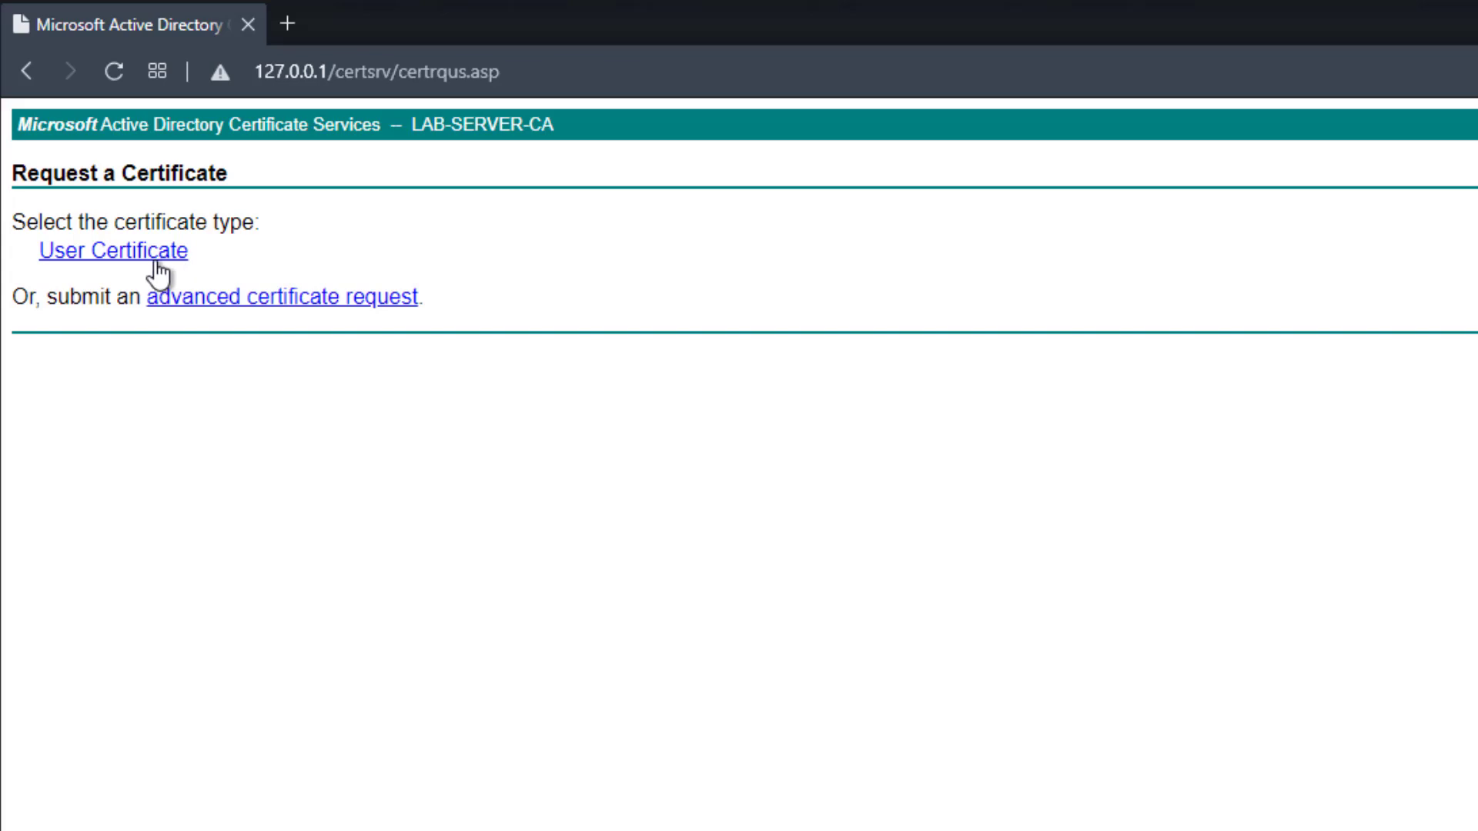
pyautogui.click(285, 300)
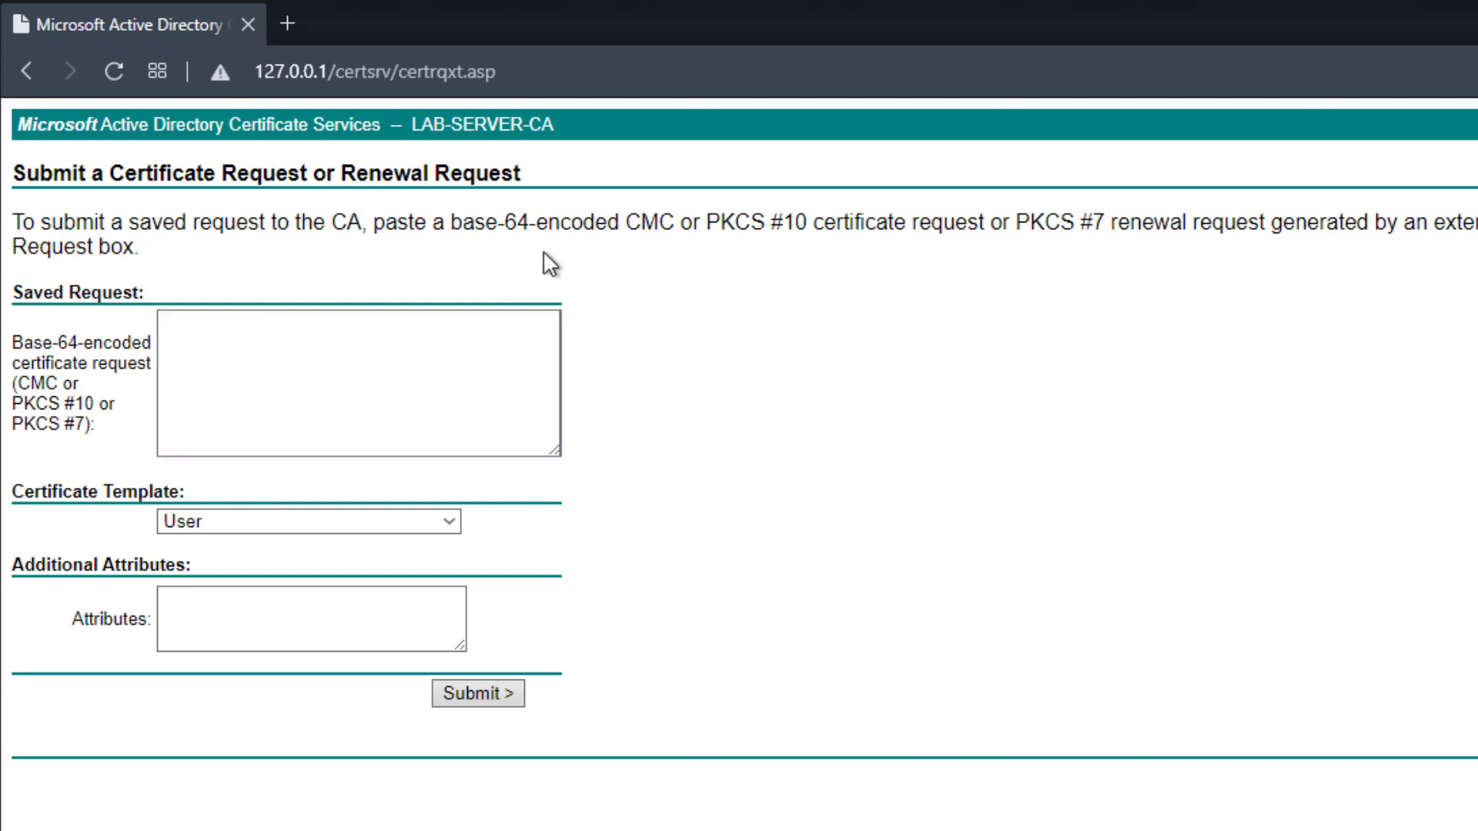
# Paste the CSR into Saved Request and submit it using the Subordinate Certification Authority template
pyautogui.click(318, 371)
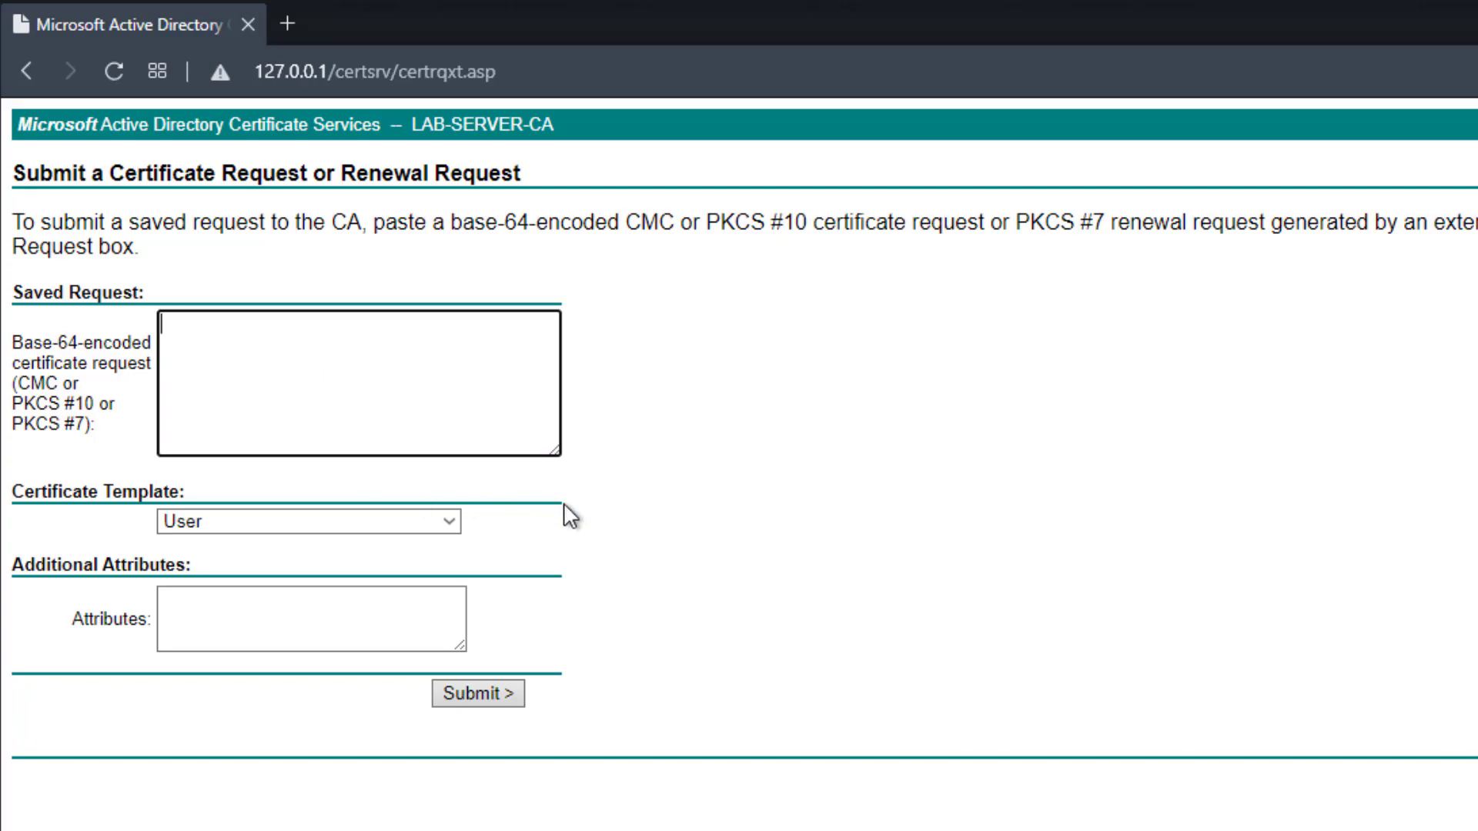
pyautogui.hotkey('ctrl', 'v')
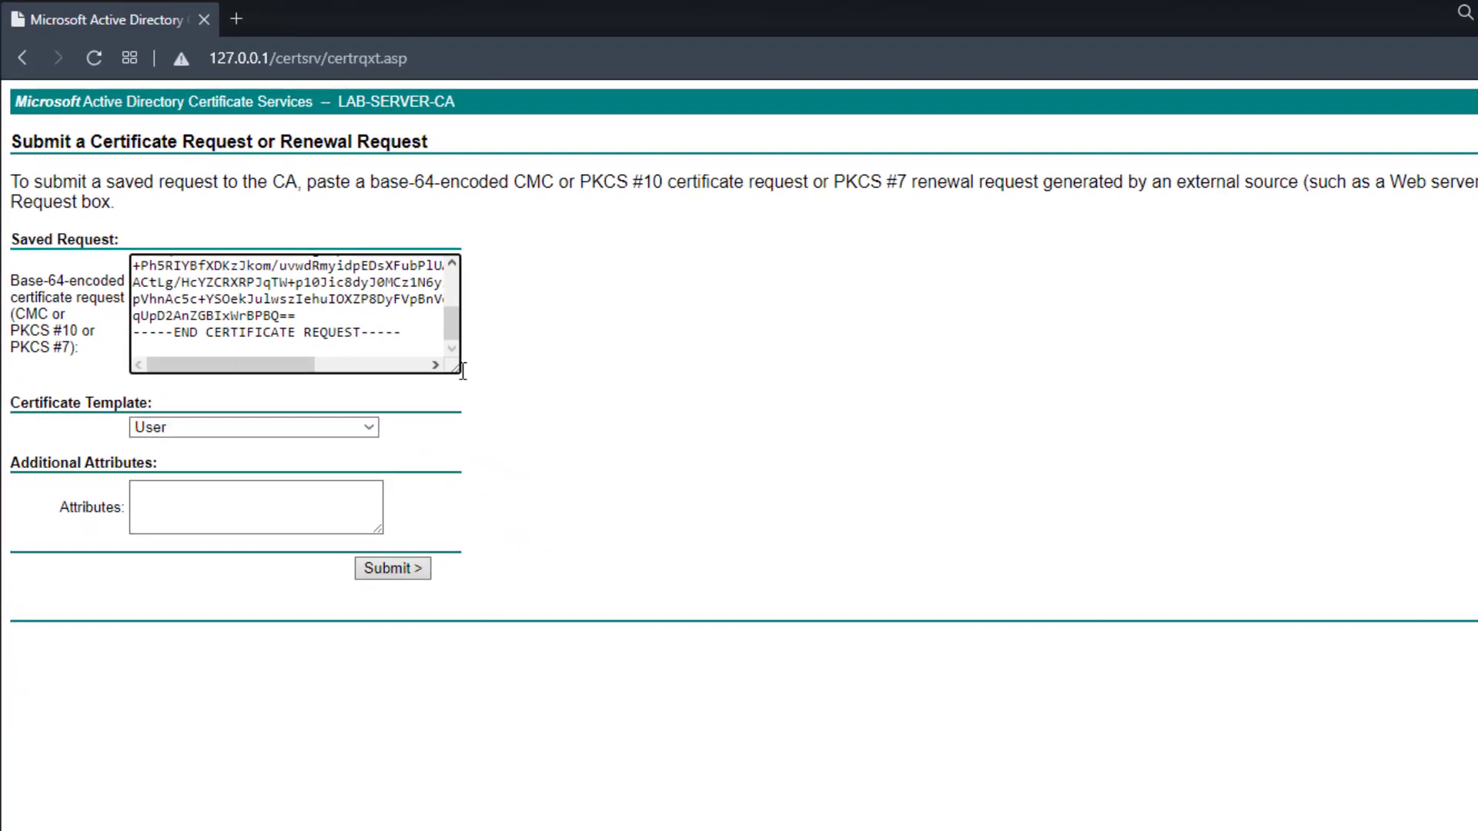
pyautogui.moveTo(724, 493); pyautogui.dragTo(752, 691)
pyautogui.moveTo(545, 499); pyautogui.dragTo(702, 651)
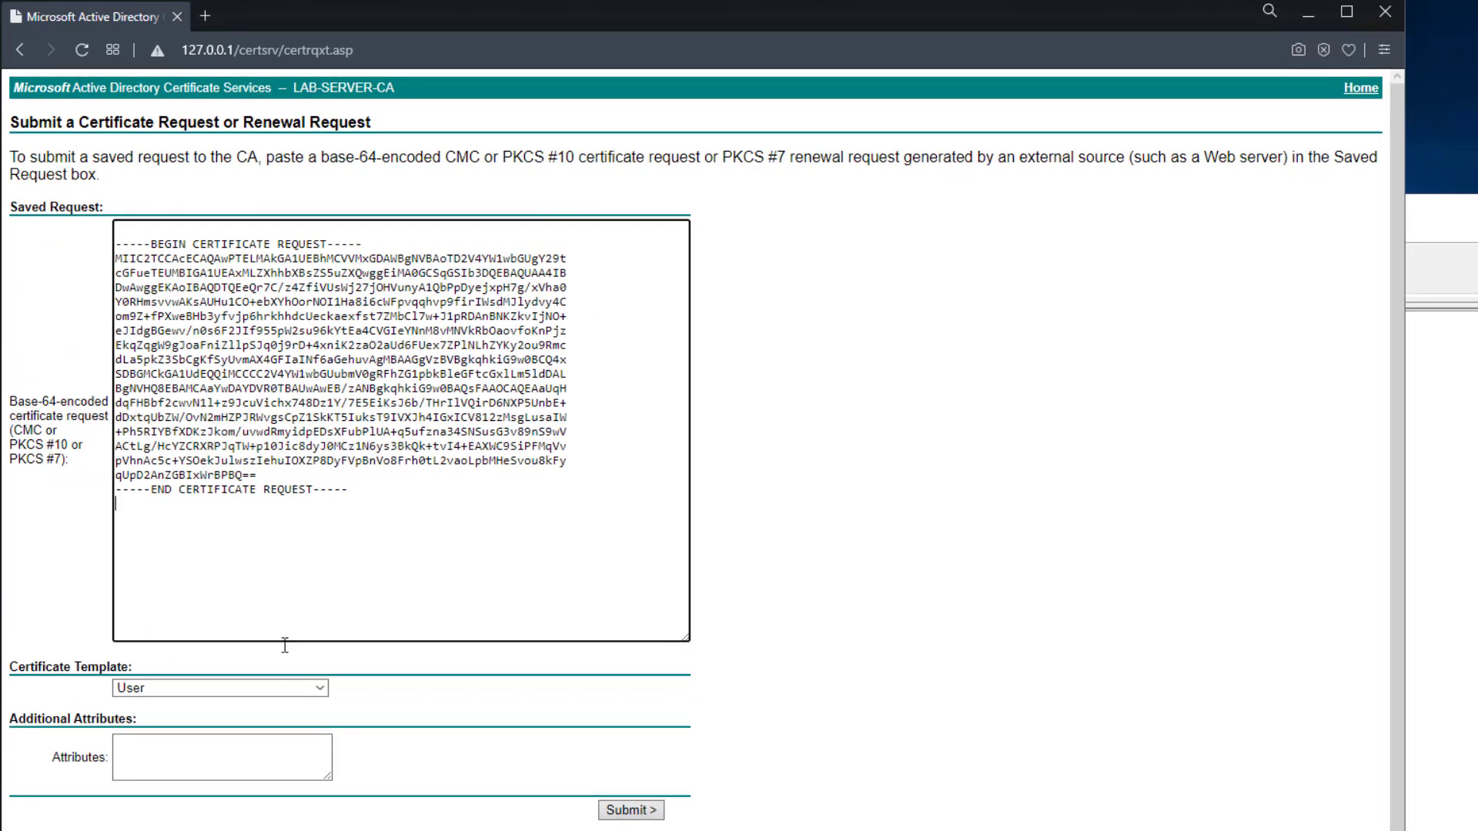
pyautogui.click(160, 691)
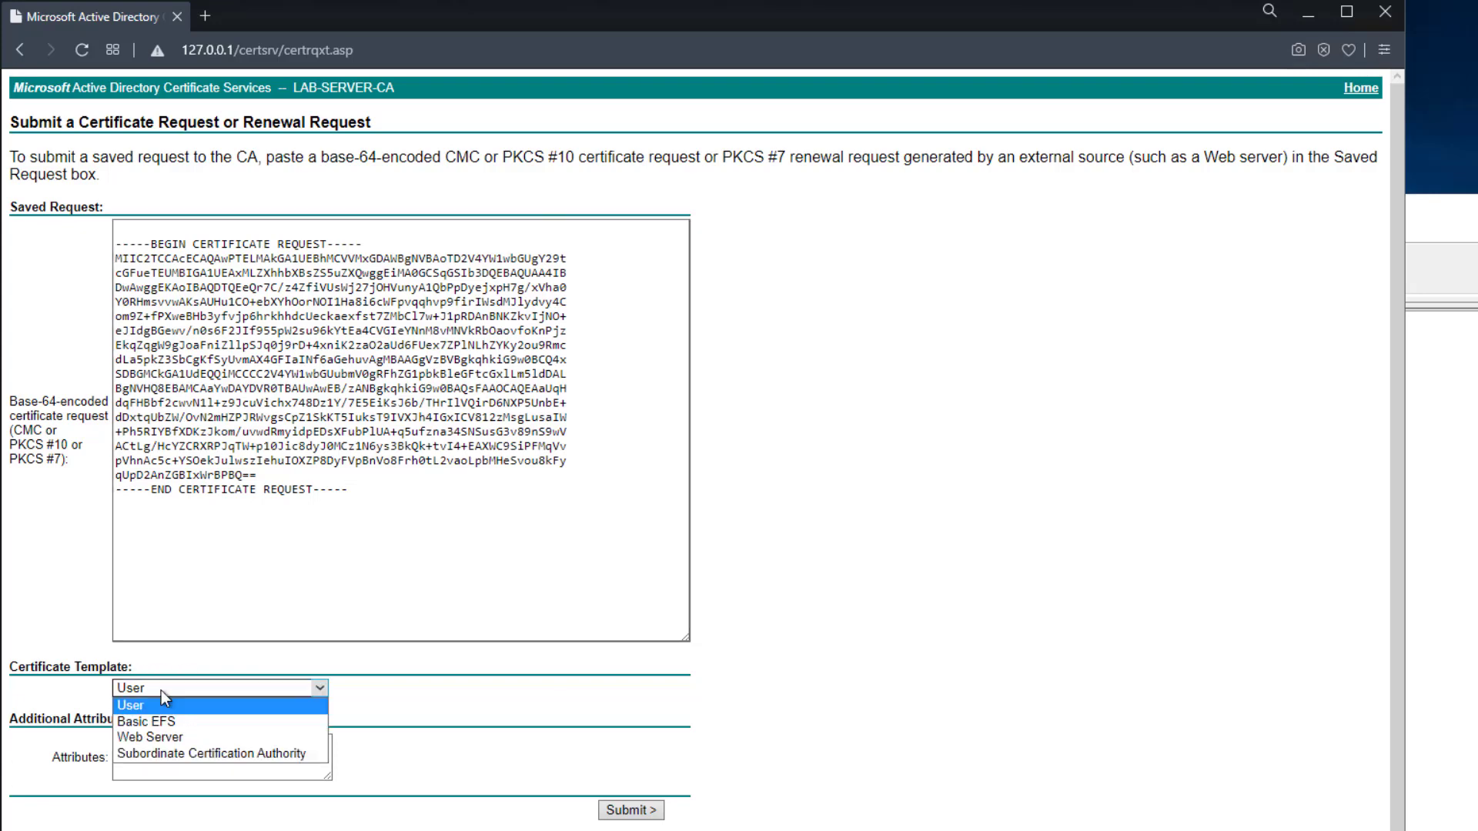
pyautogui.click(199, 754)
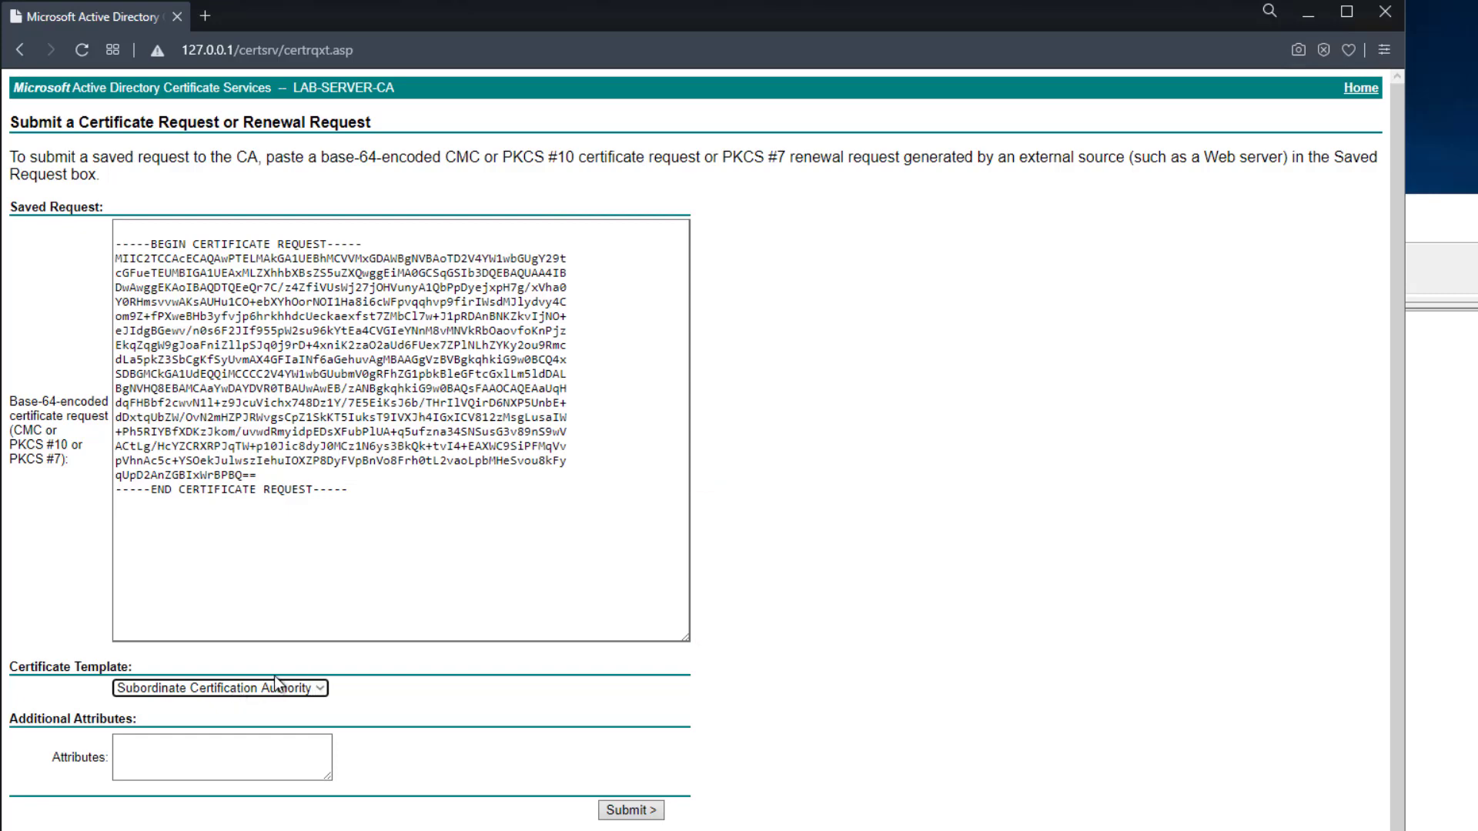
pyautogui.click(632, 818)
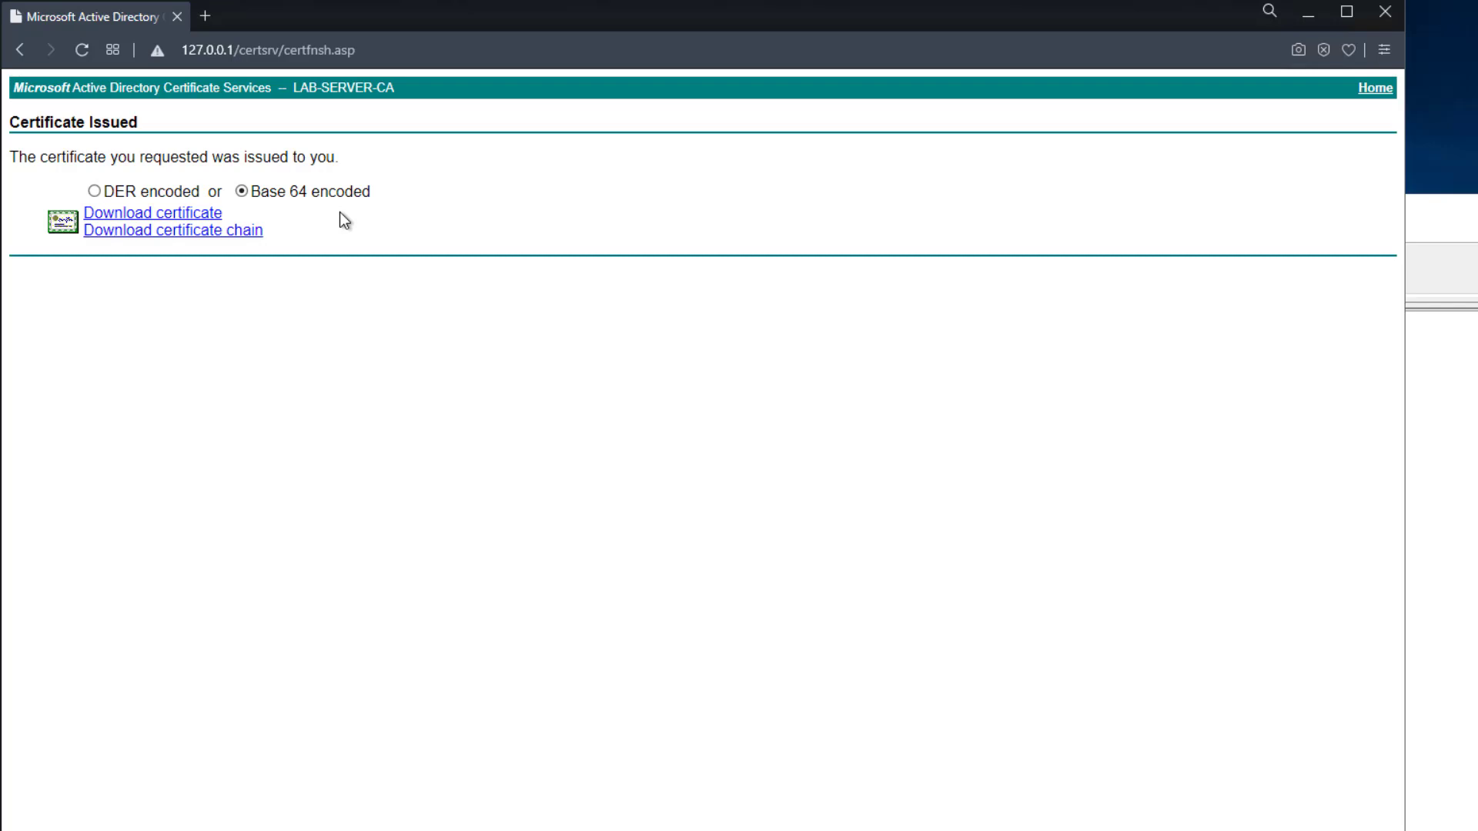
# Download the issued Base 64 certificate and rename certnew.cer to Proxy Authority CA.cer
pyautogui.click(175, 222)
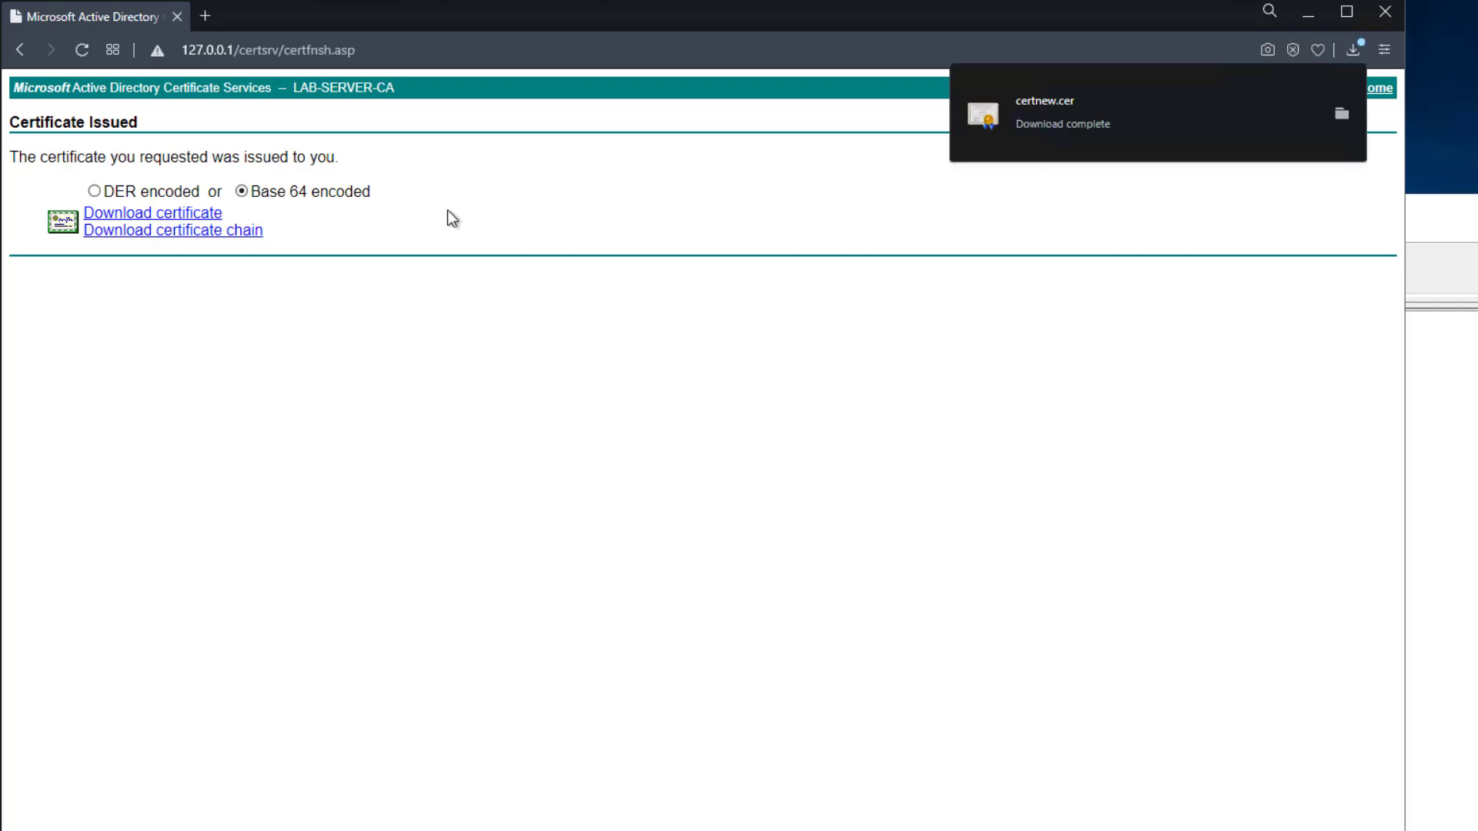
pyautogui.hotkey('alt', 'Tab')
pyautogui.click(573, 374)
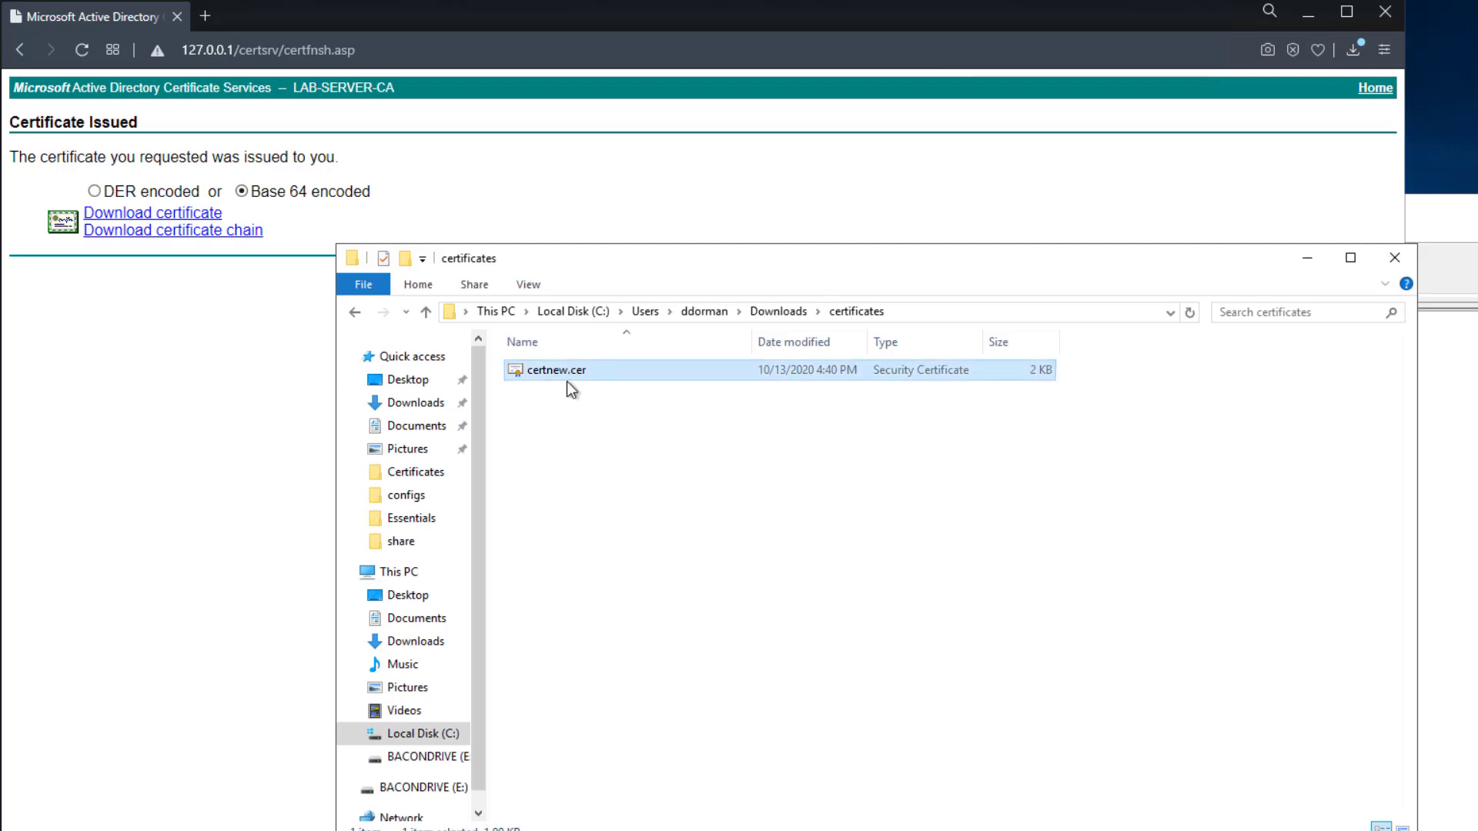
pyautogui.click(562, 374)
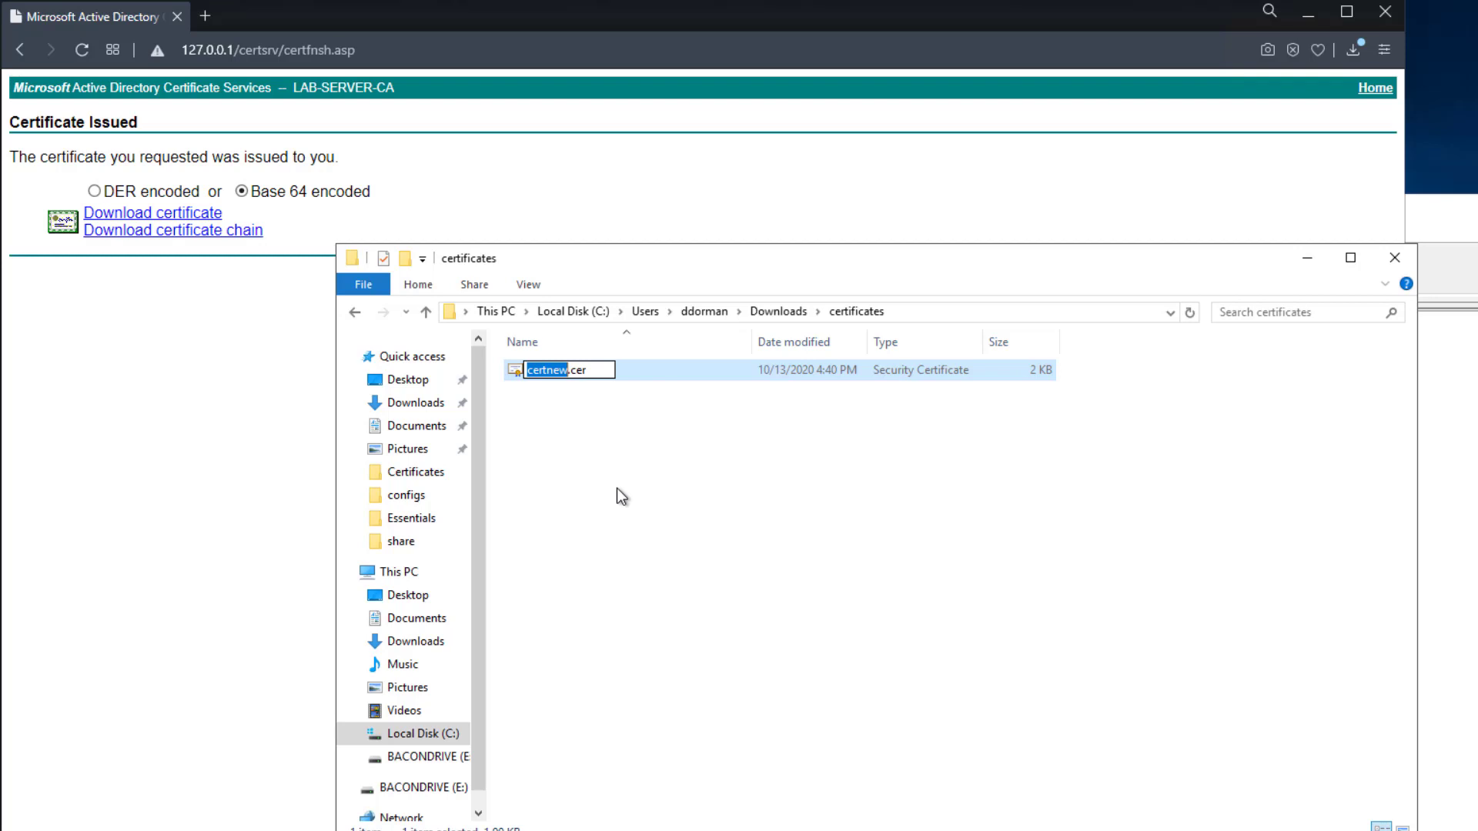
pyautogui.write('Pro')
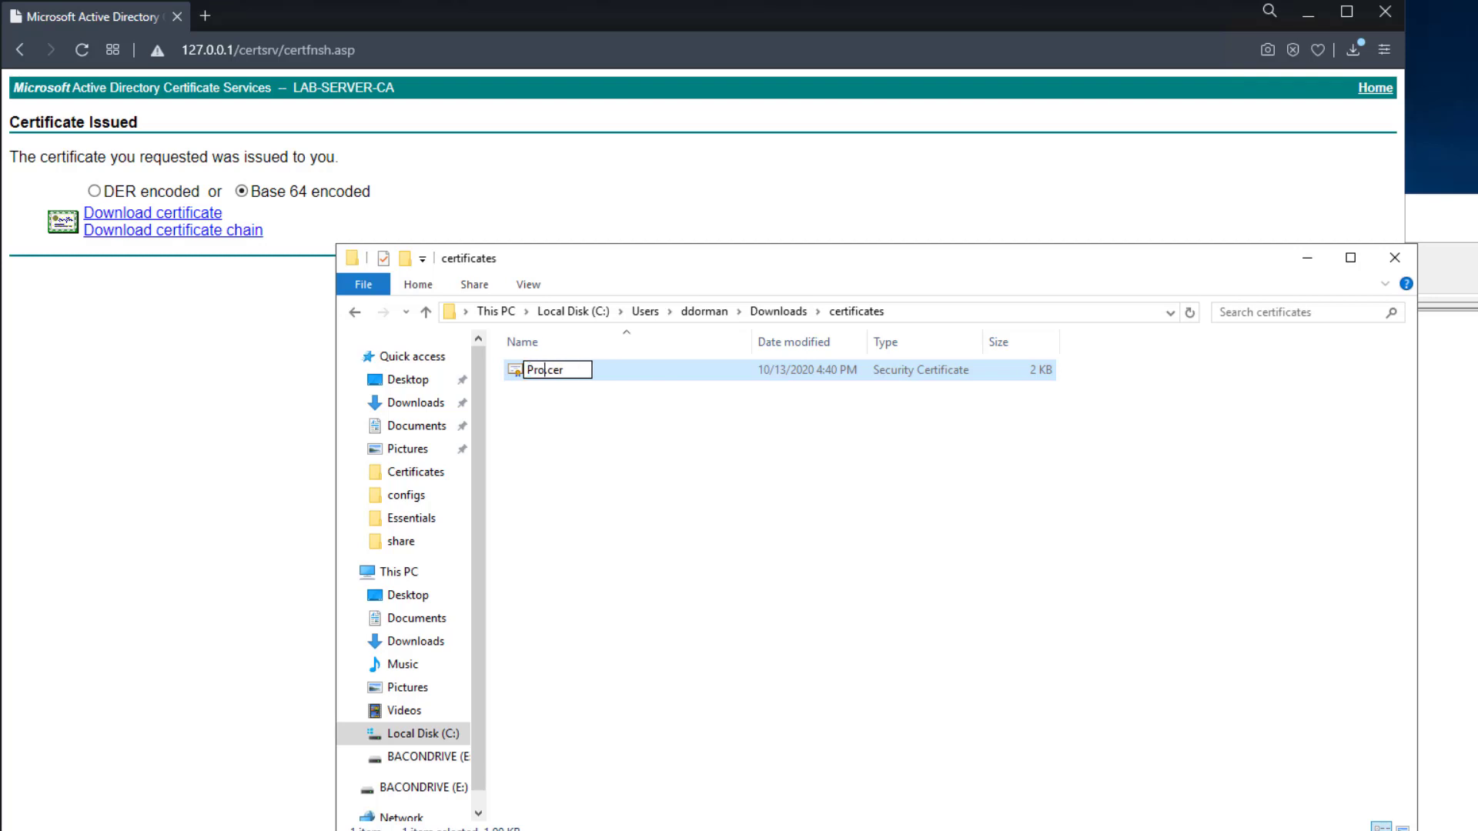
pyautogui.write('xy Authority CA')
pyautogui.click(912, 660)
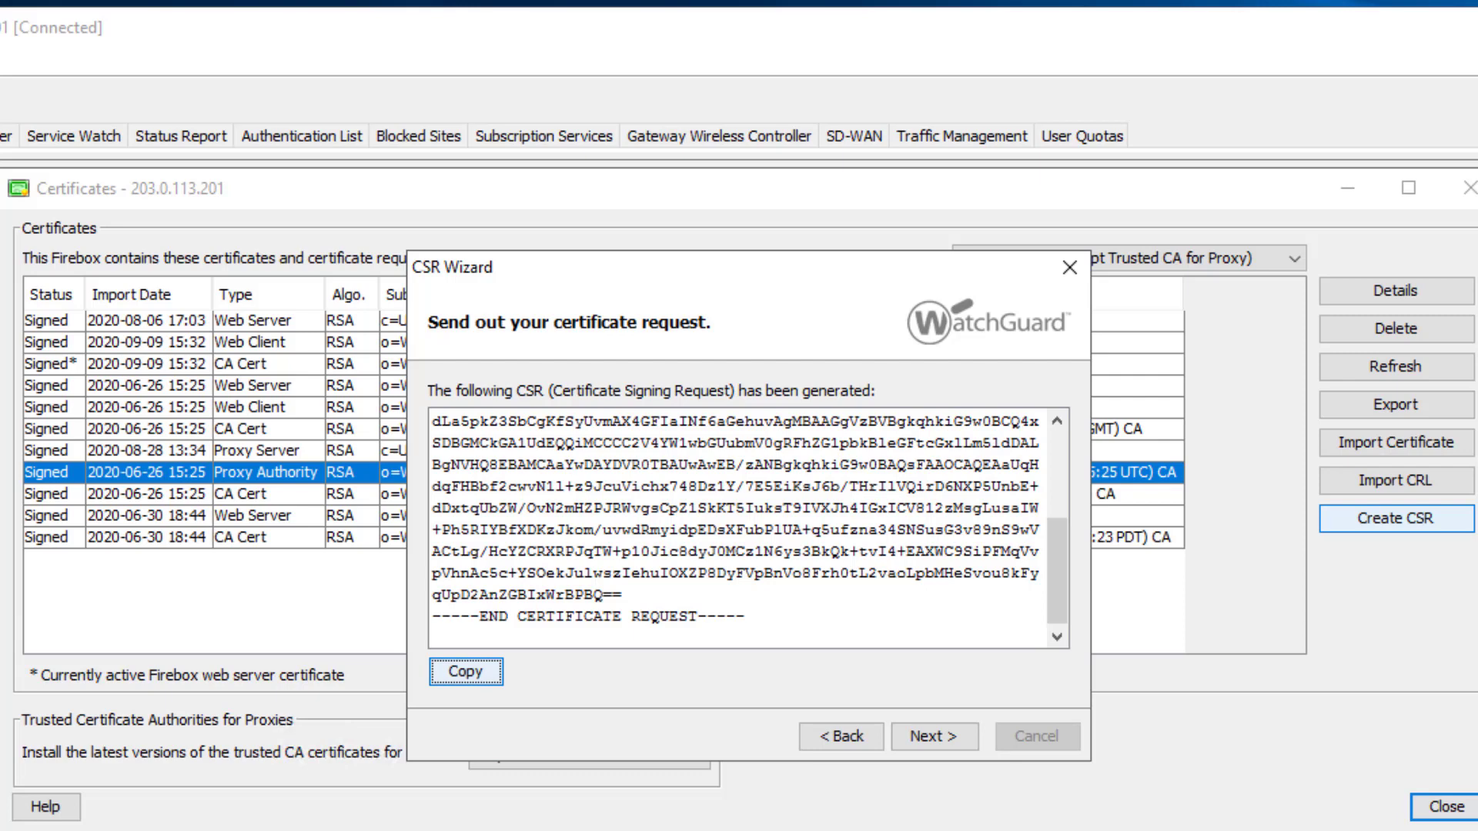
# Finish the CSR Wizard and select the Pending example.net Proxy Authority request
pyautogui.click(933, 736)
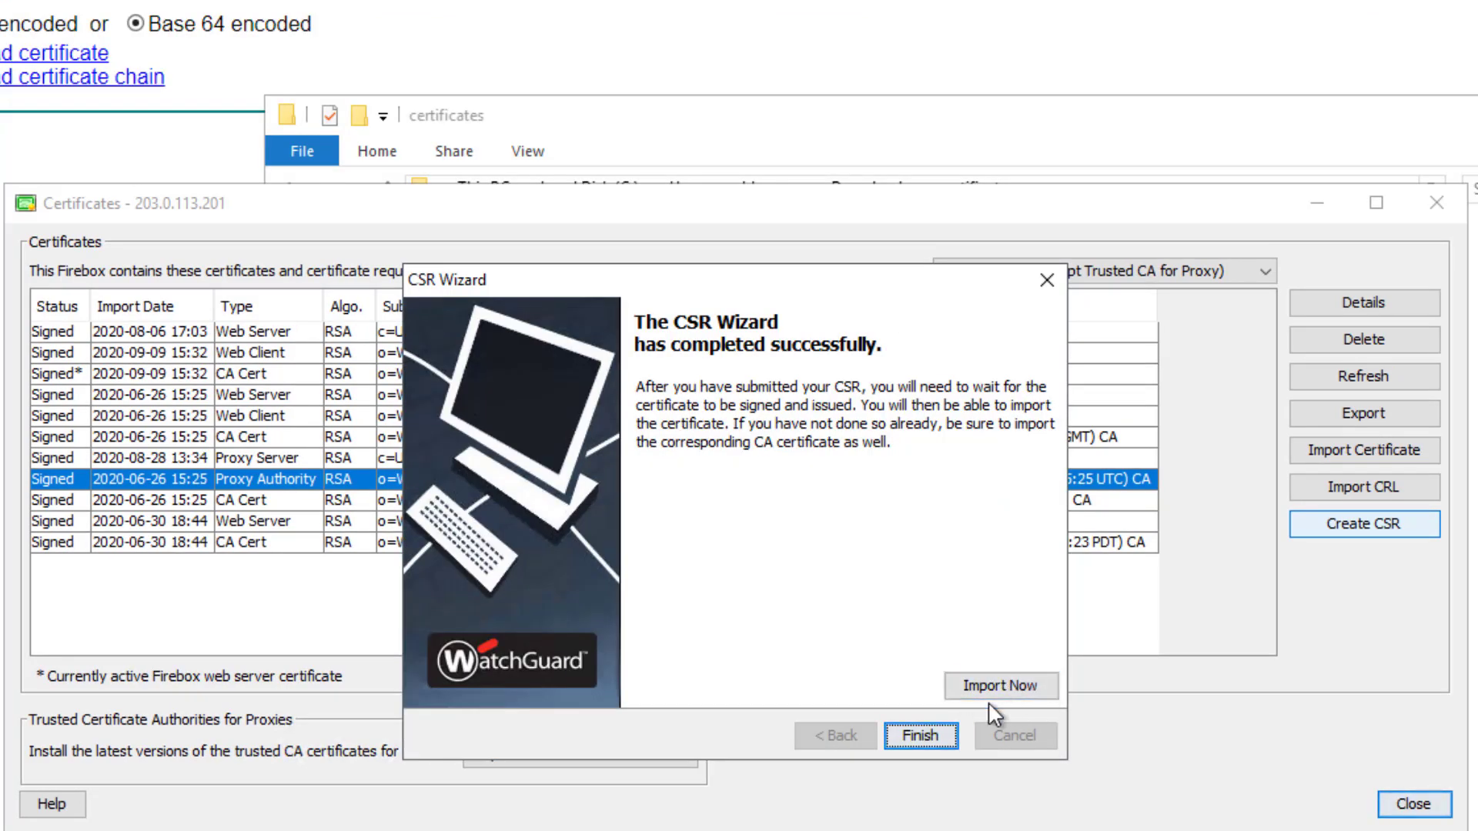
pyautogui.click(920, 736)
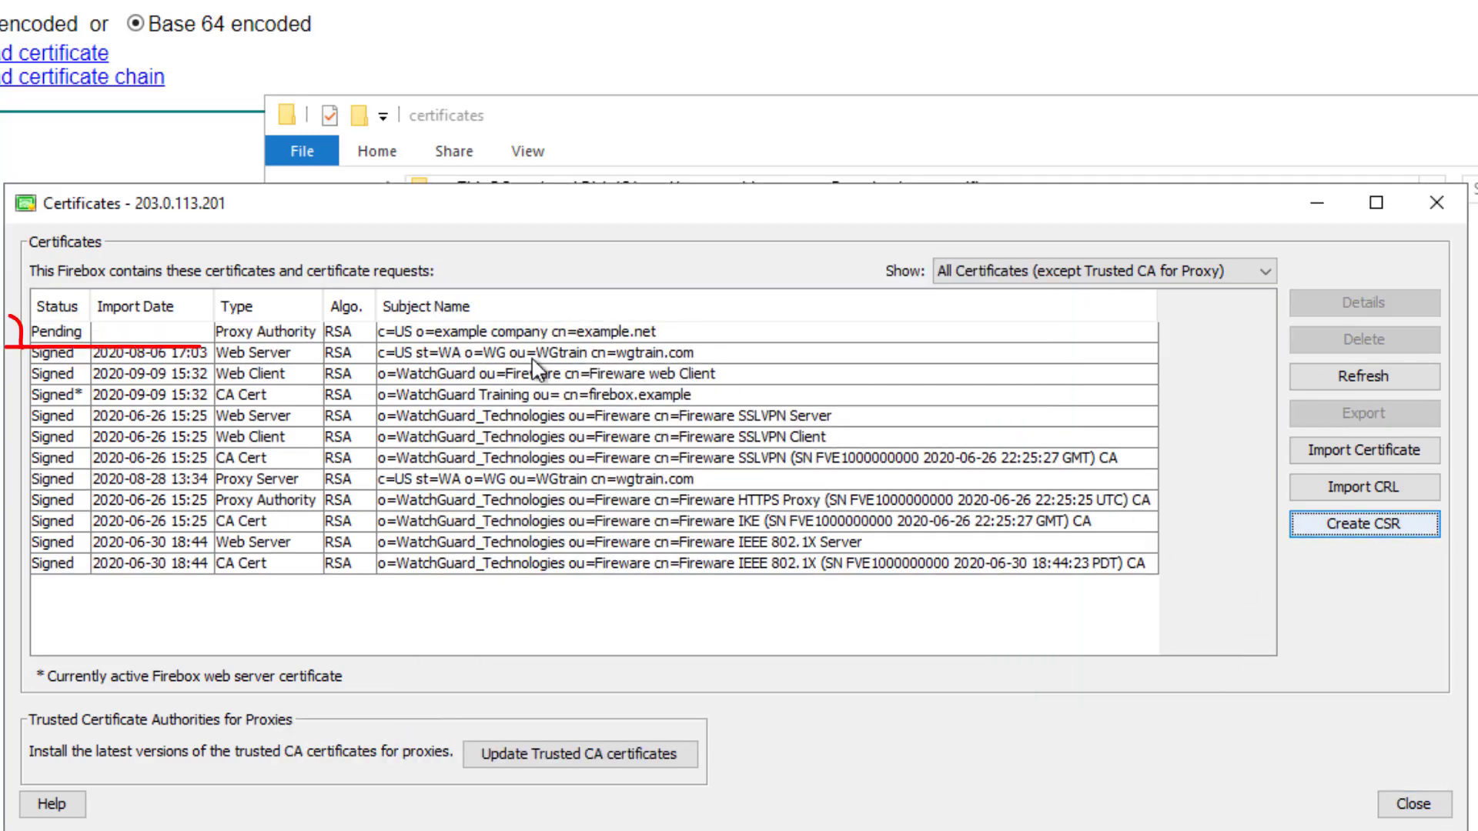
pyautogui.click(147, 338)
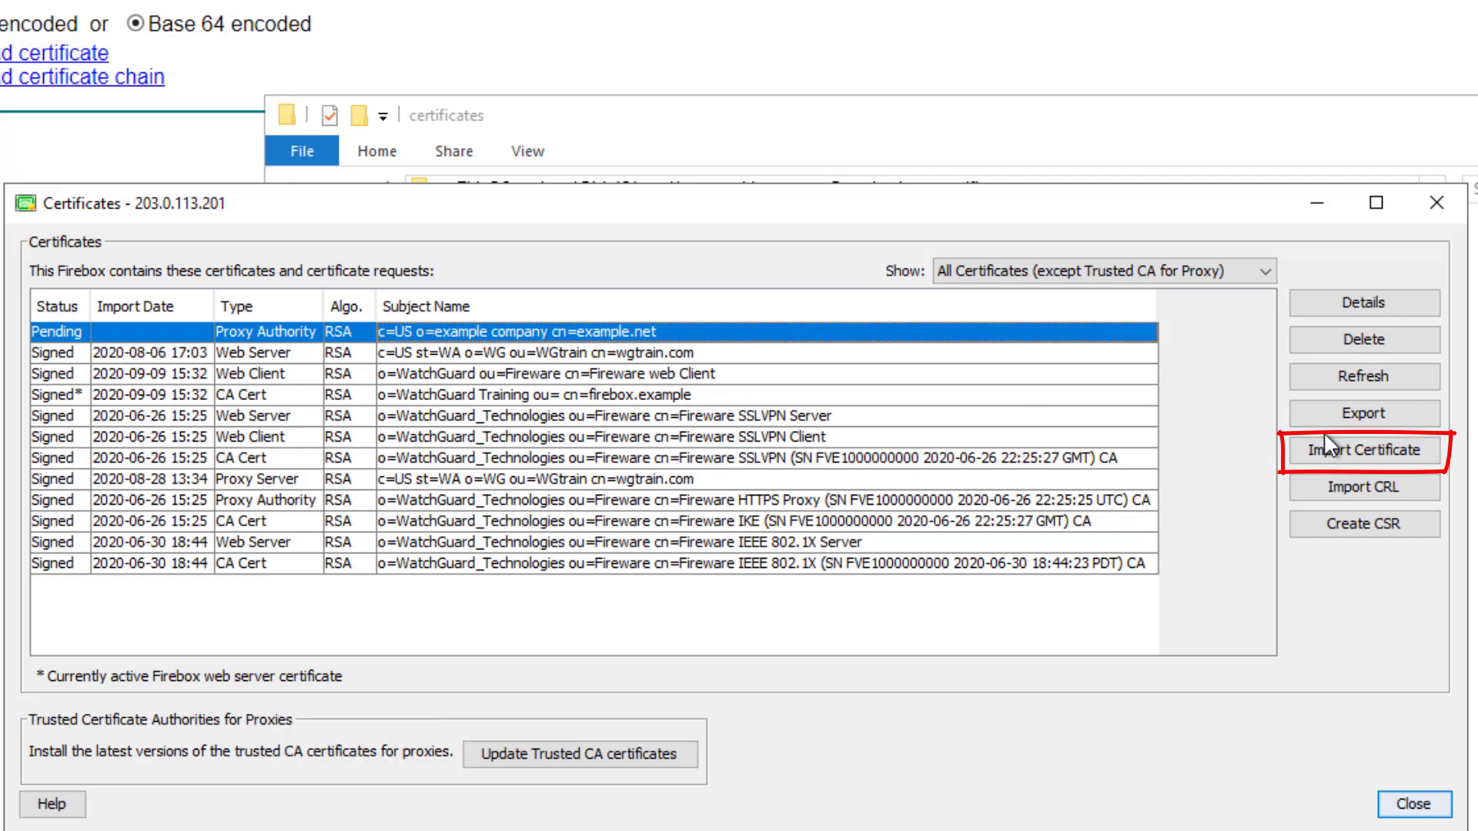
# Begin a certificate import with the Proxy Authority function and Base64 (PEM) format
pyautogui.click(1303, 457)
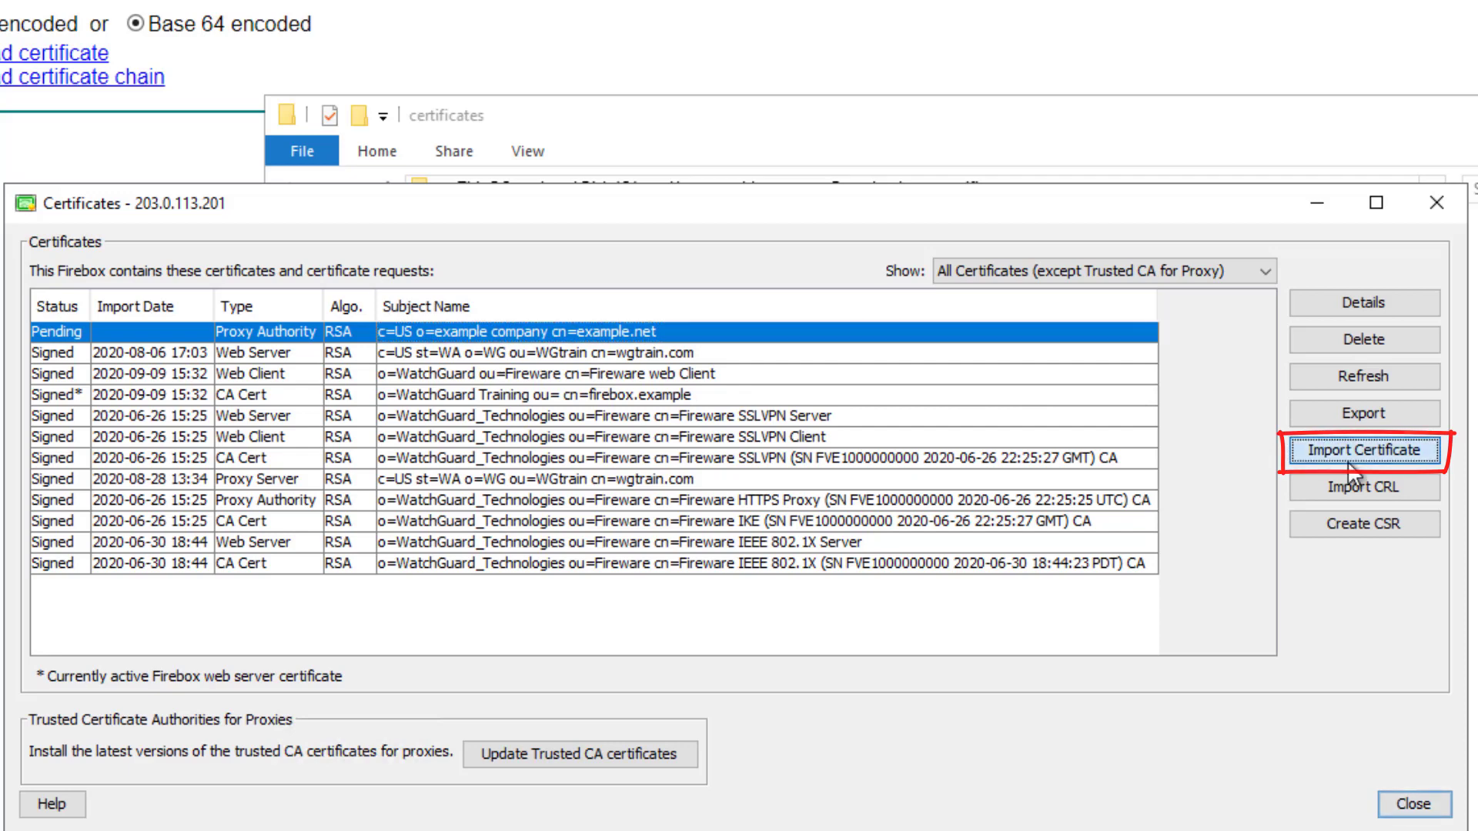
pyautogui.click(952, 769)
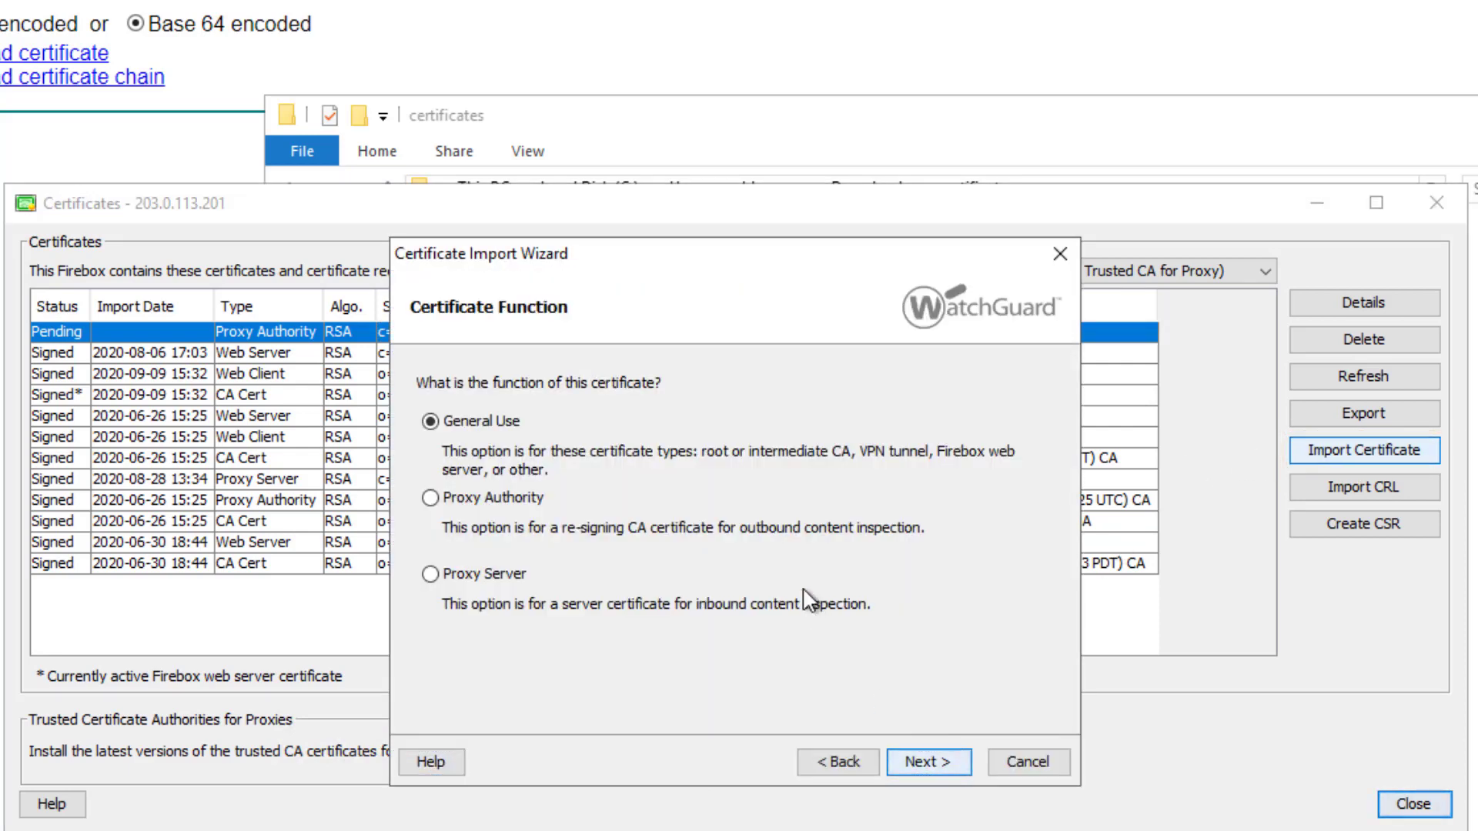
pyautogui.click(501, 497)
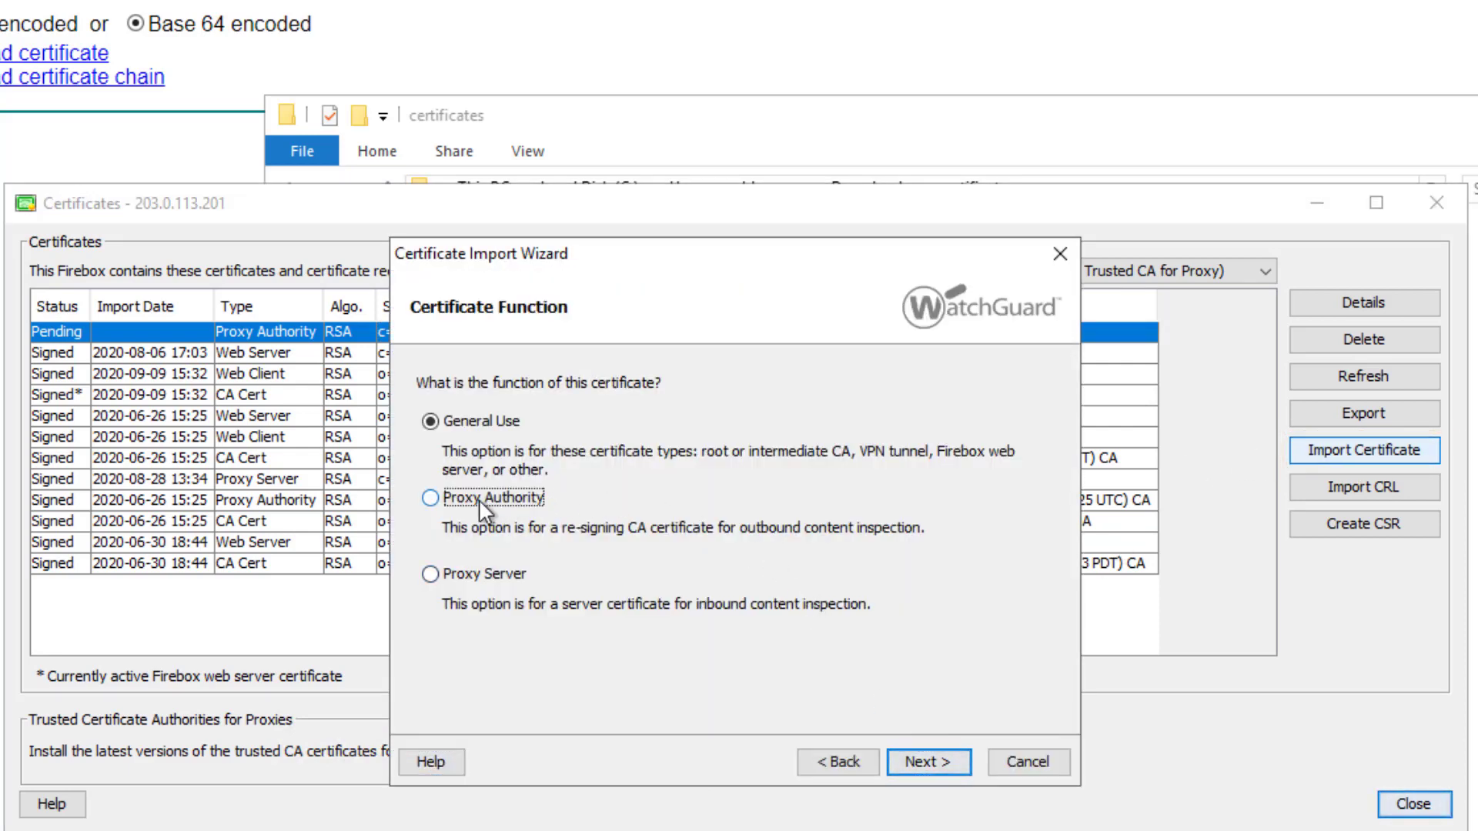
pyautogui.click(913, 765)
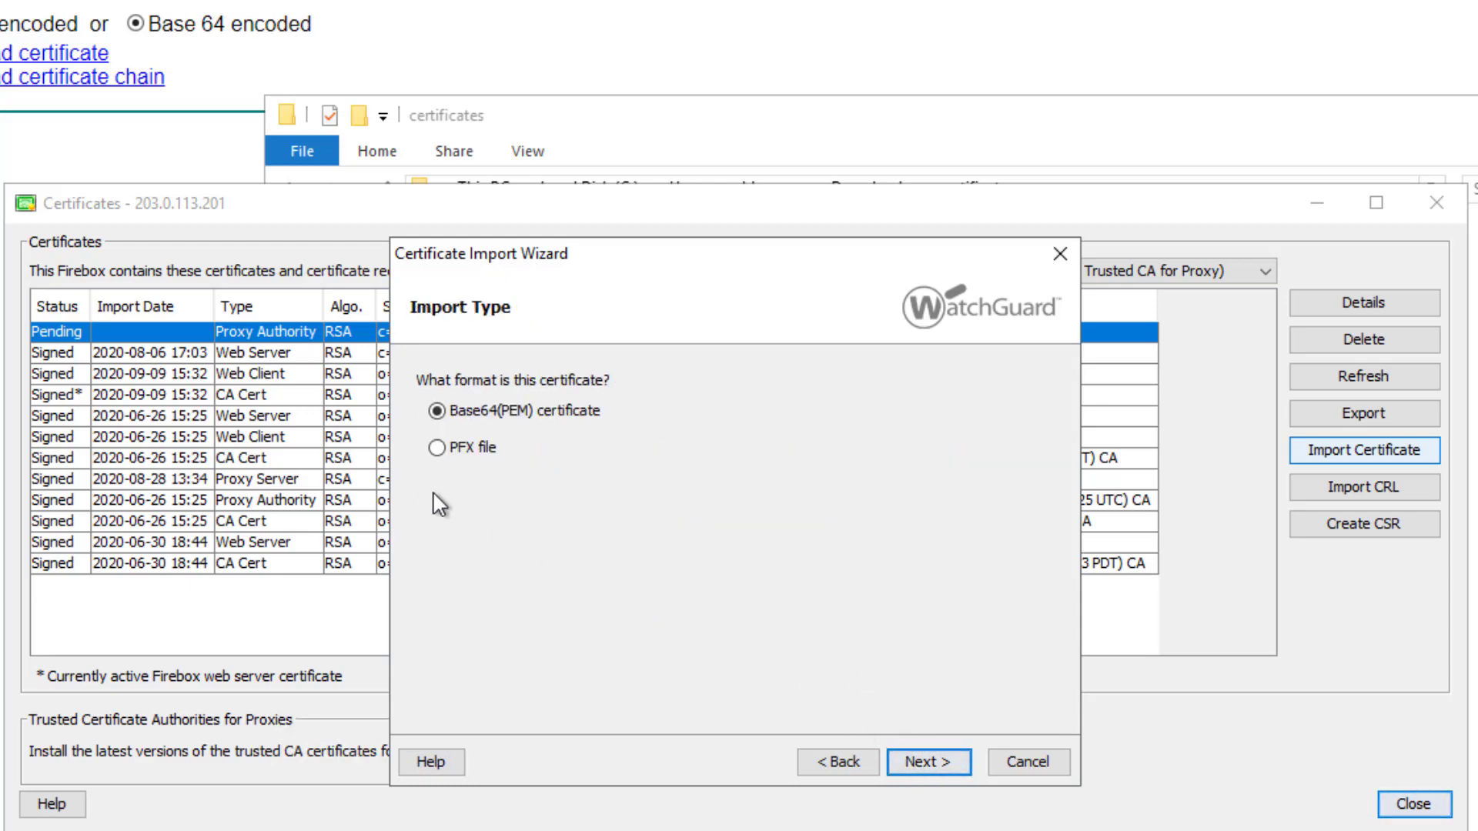
pyautogui.click(929, 769)
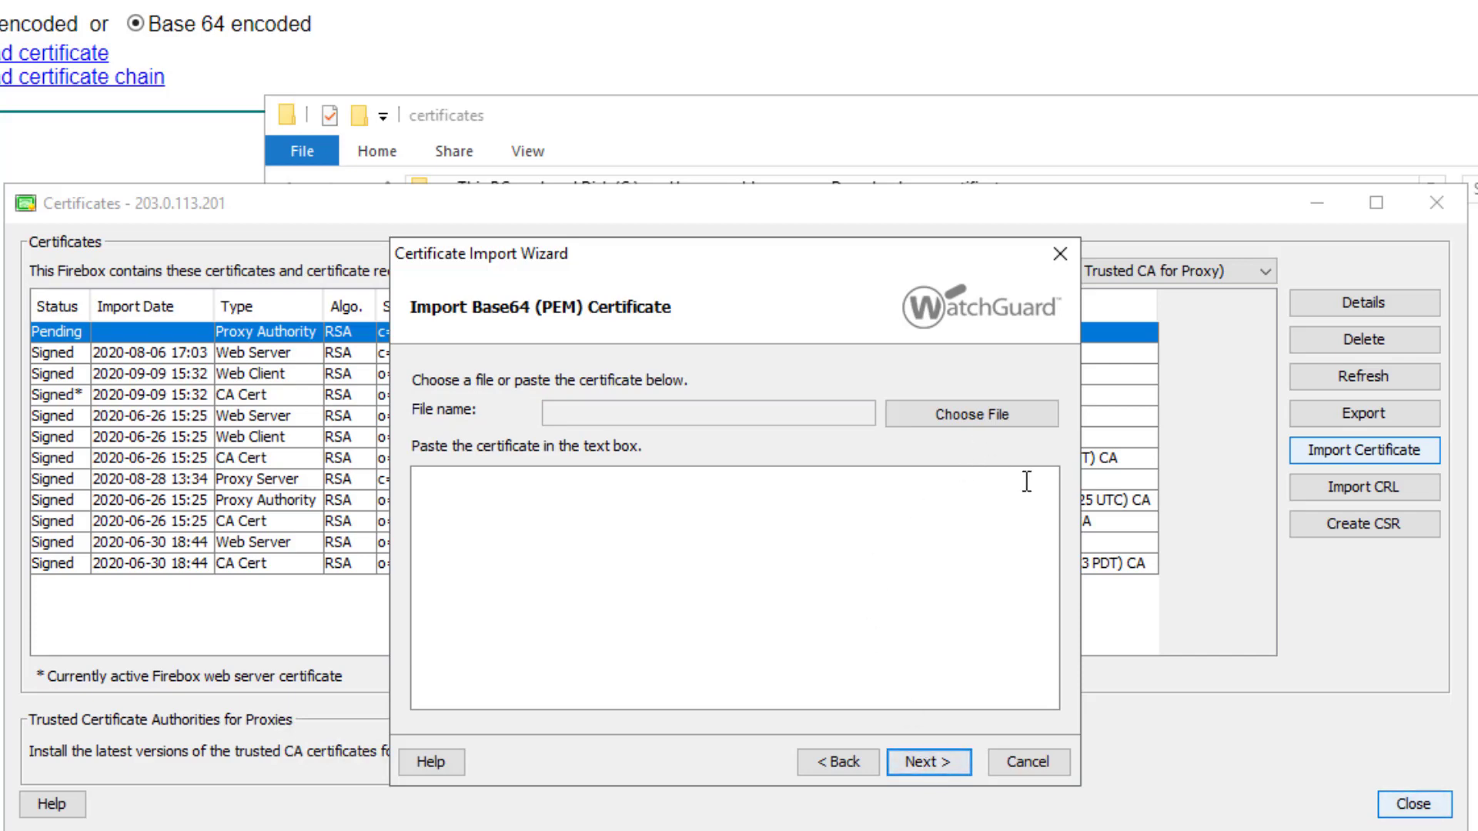
# Load Proxy Authority CA.cer, showing All Files, and submit it for import
pyautogui.click(971, 414)
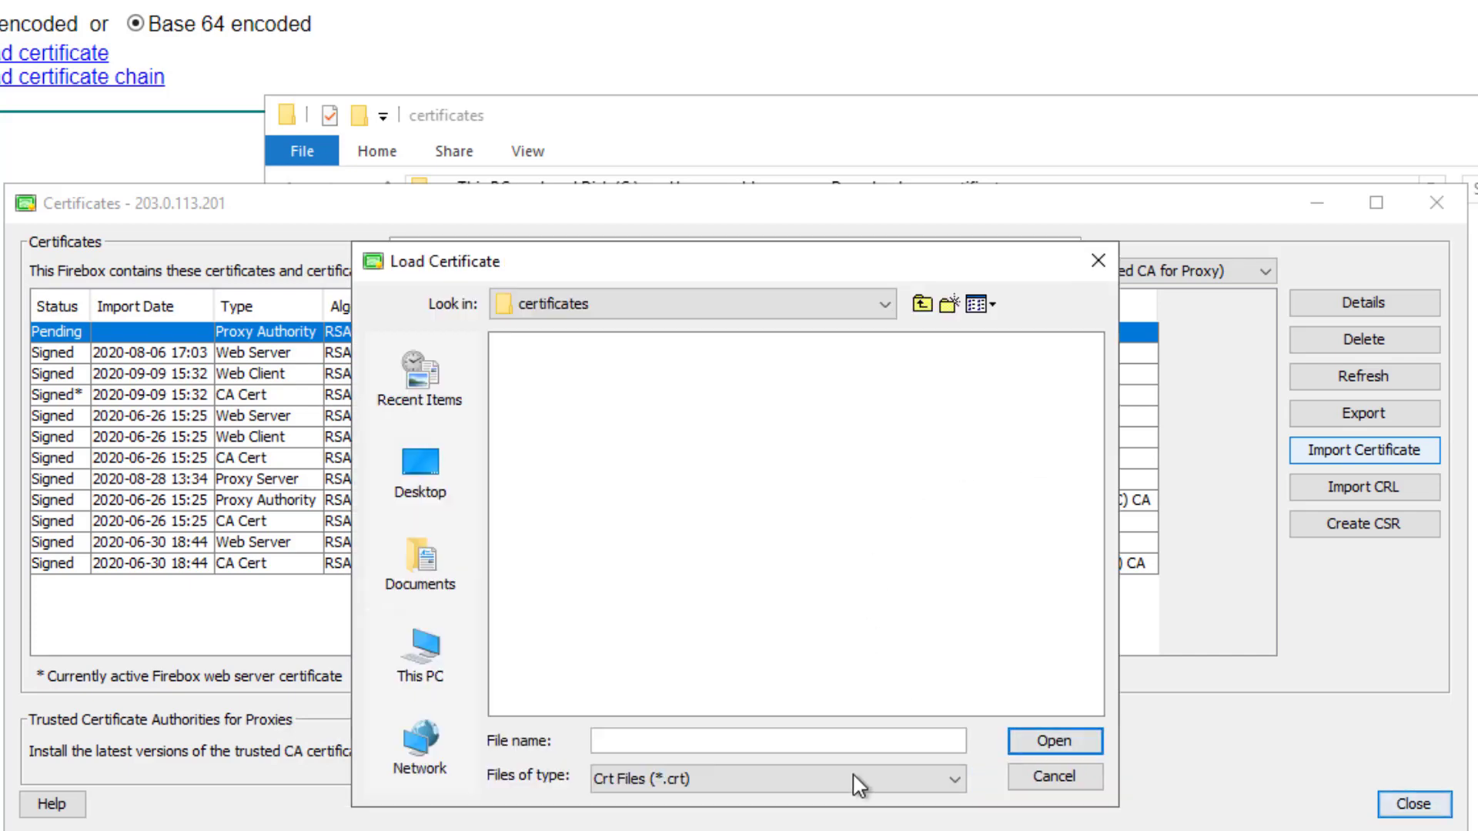
pyautogui.click(854, 779)
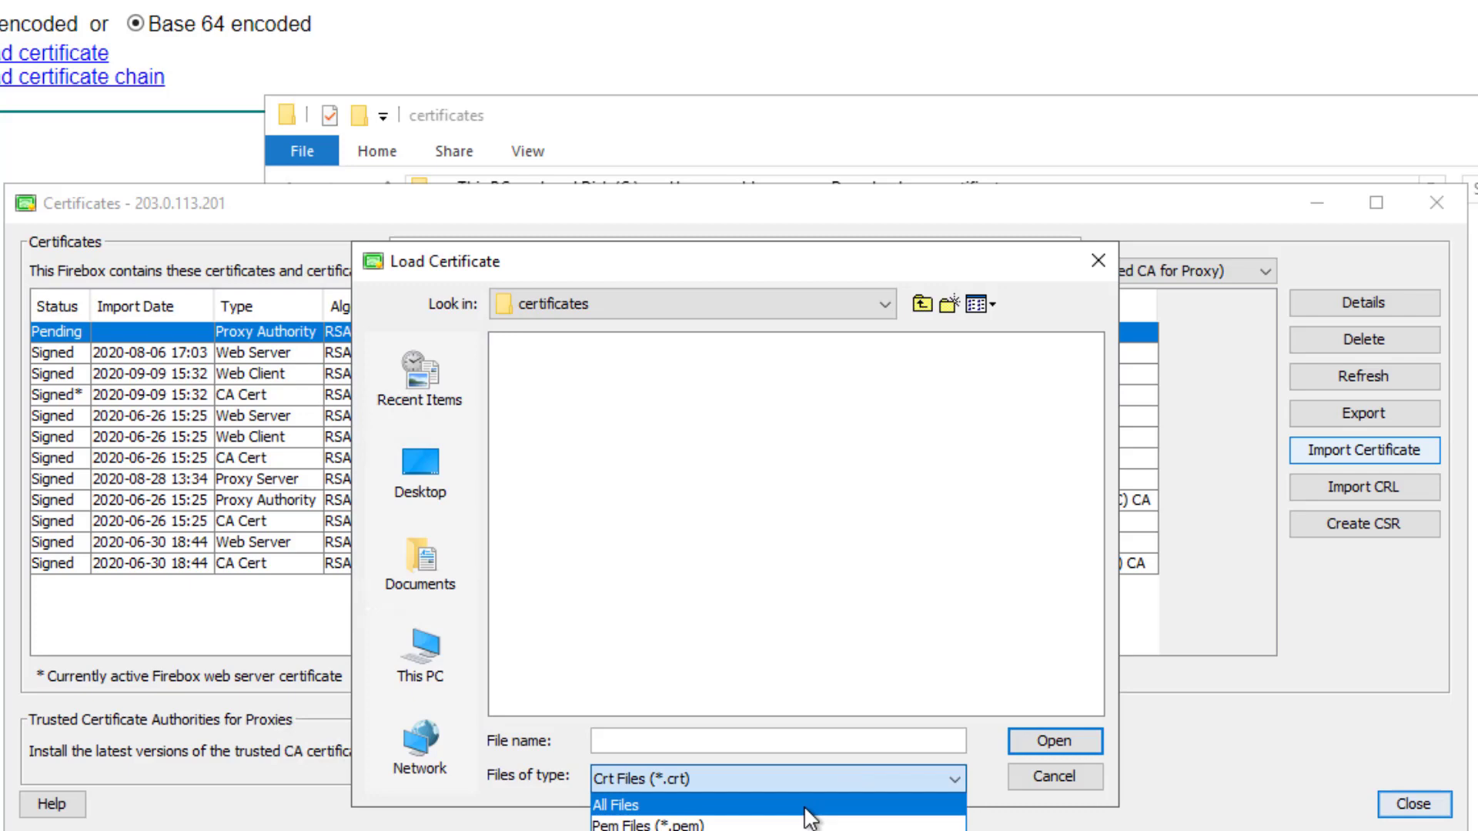
pyautogui.click(805, 806)
pyautogui.click(639, 346)
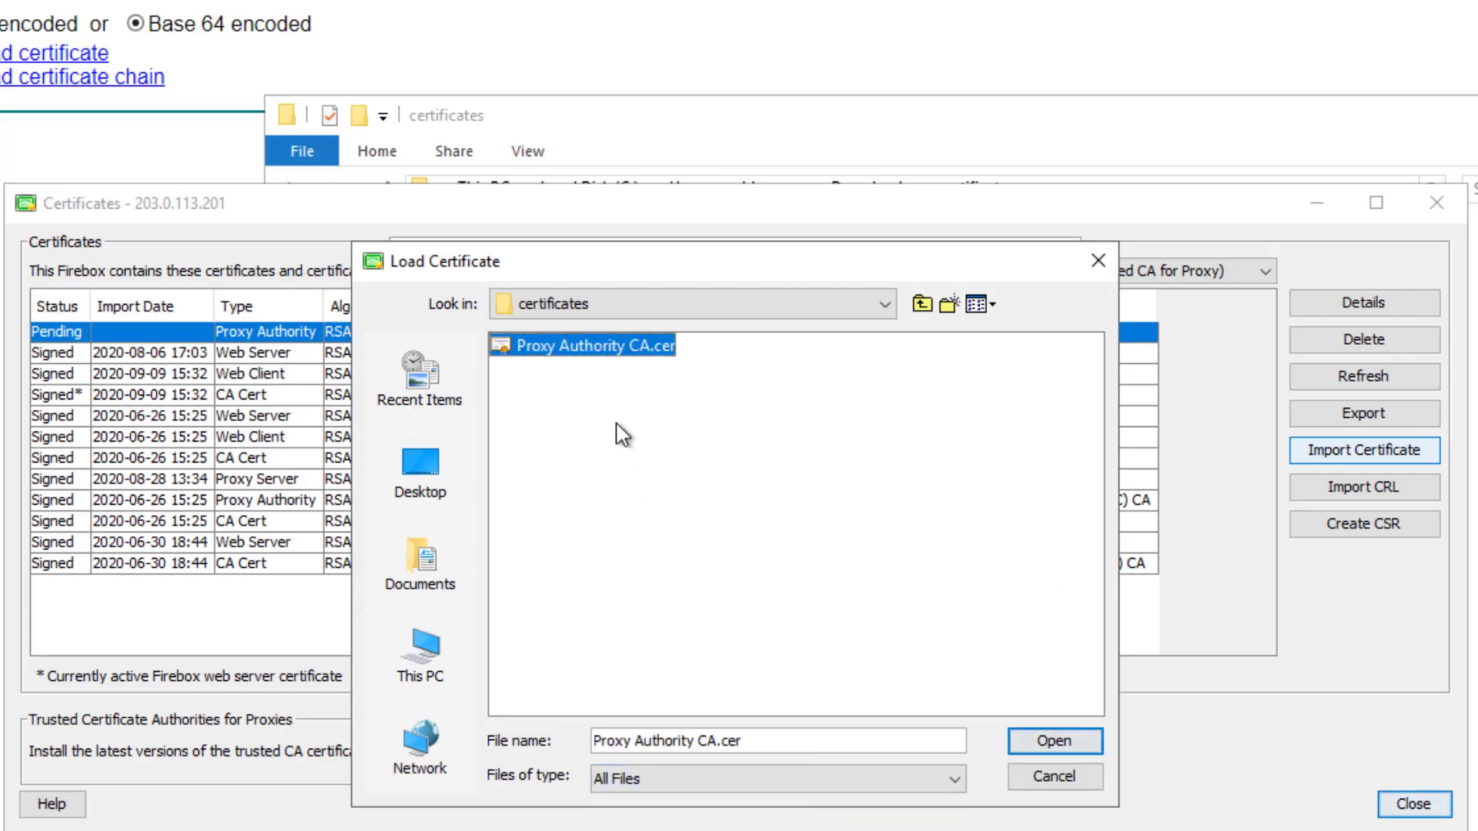
pyautogui.click(1051, 742)
pyautogui.click(922, 770)
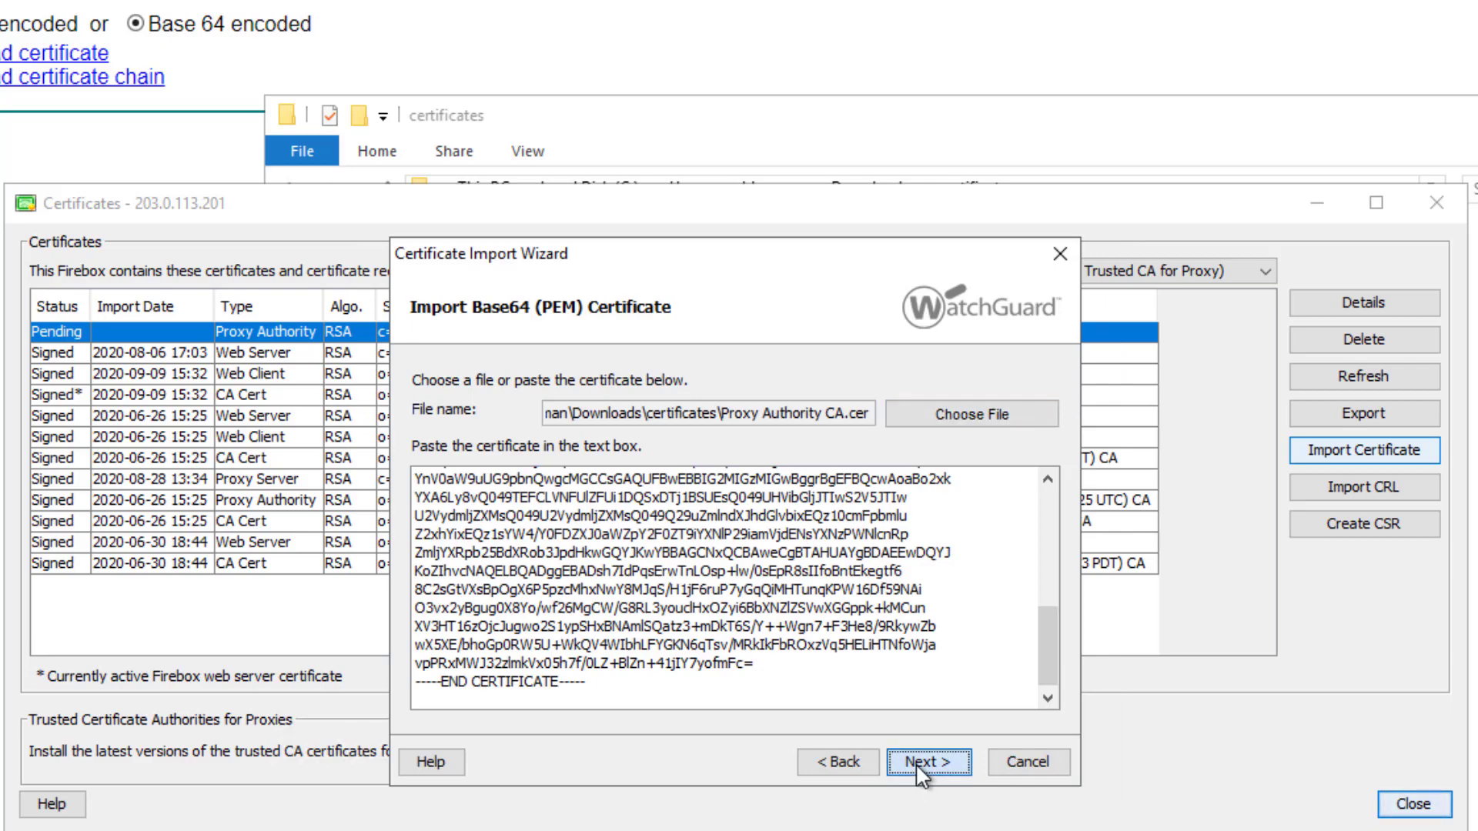
pyautogui.scroll(10, 844, 631)
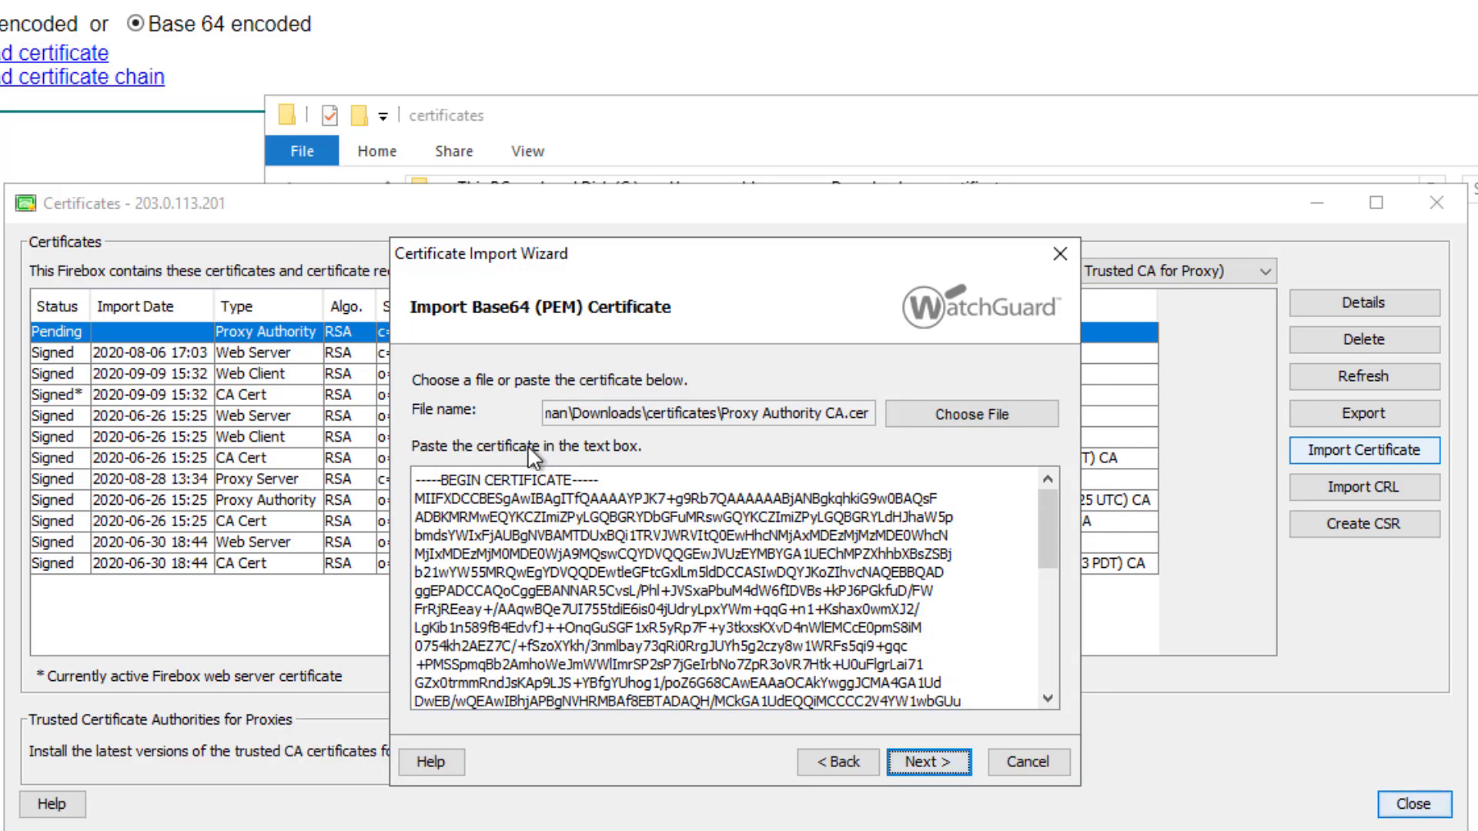
pyautogui.click(929, 763)
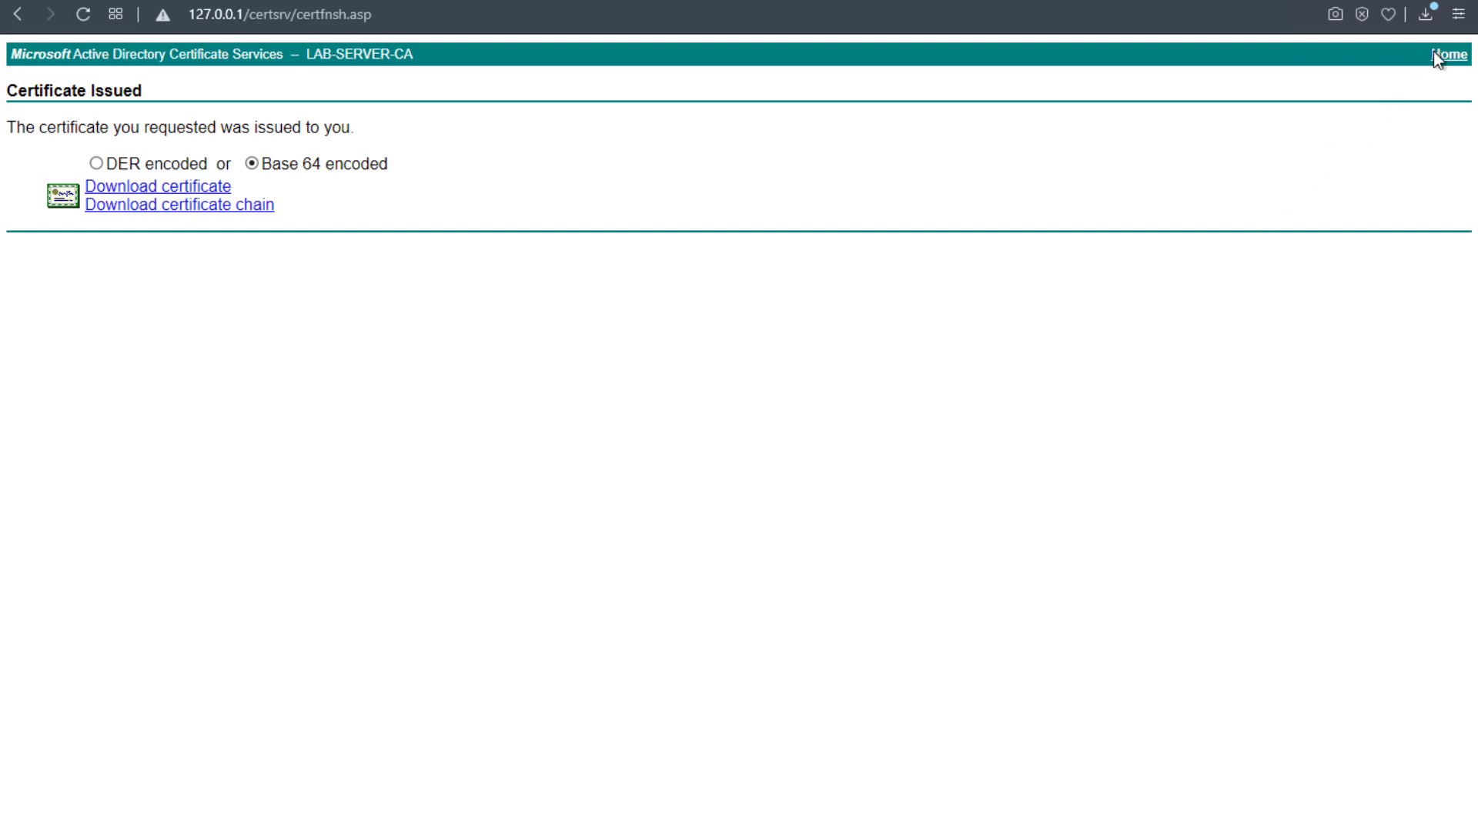
# Download the current LAB-SERVER-CA CA certificate as Base 64 and show its folder
pyautogui.click(1449, 55)
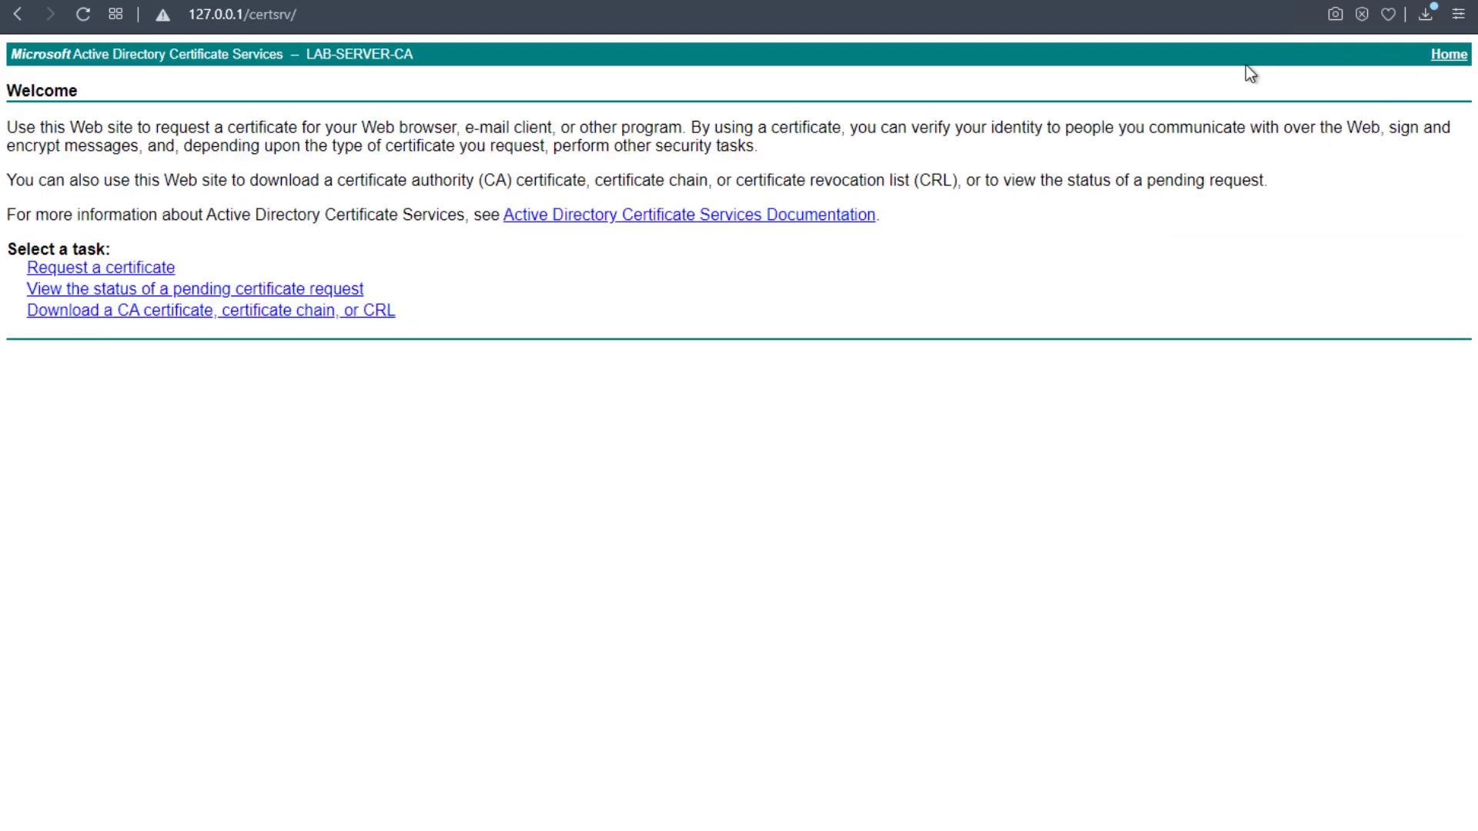
pyautogui.click(114, 312)
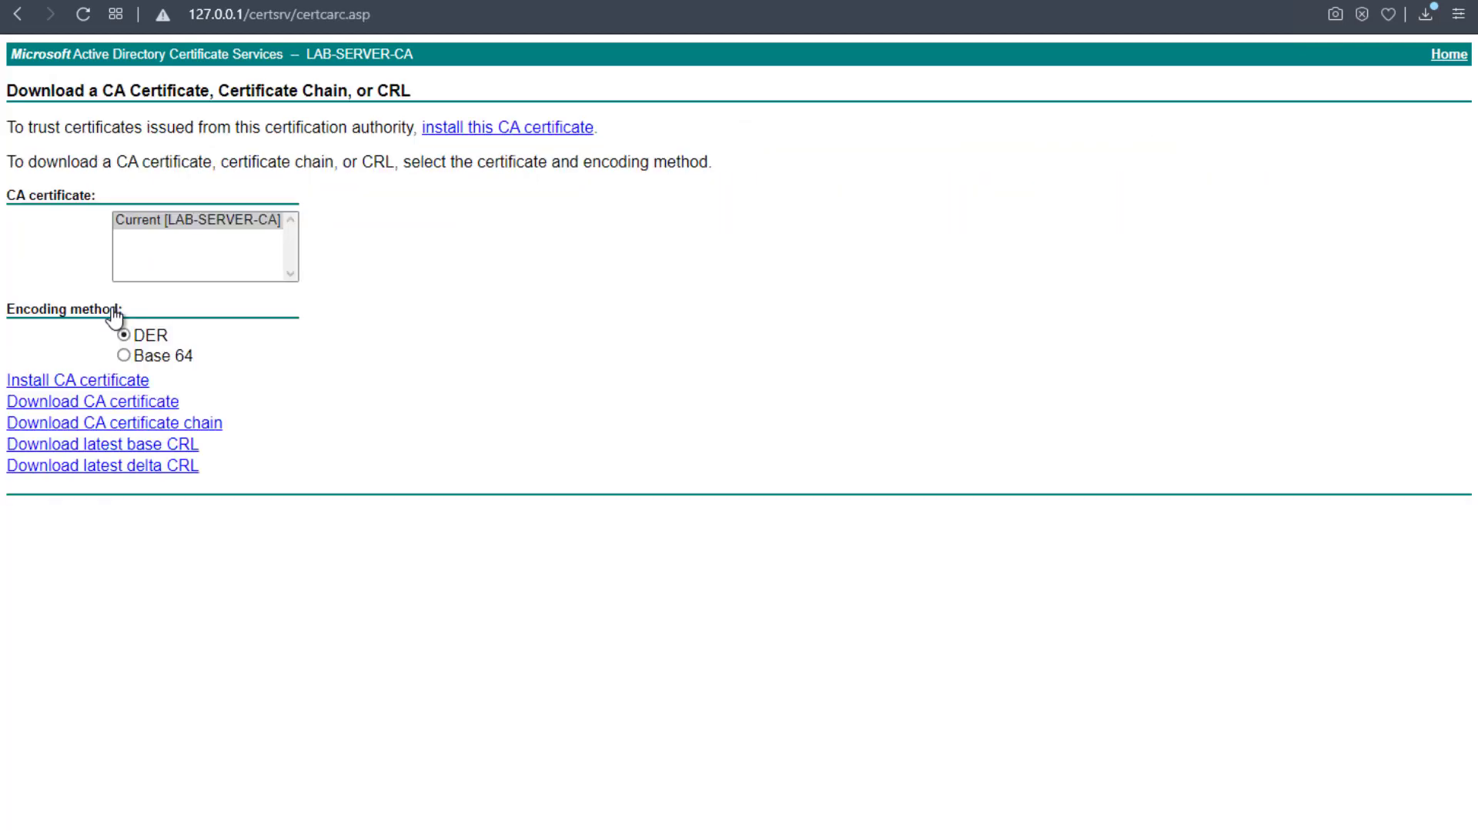
pyautogui.click(156, 222)
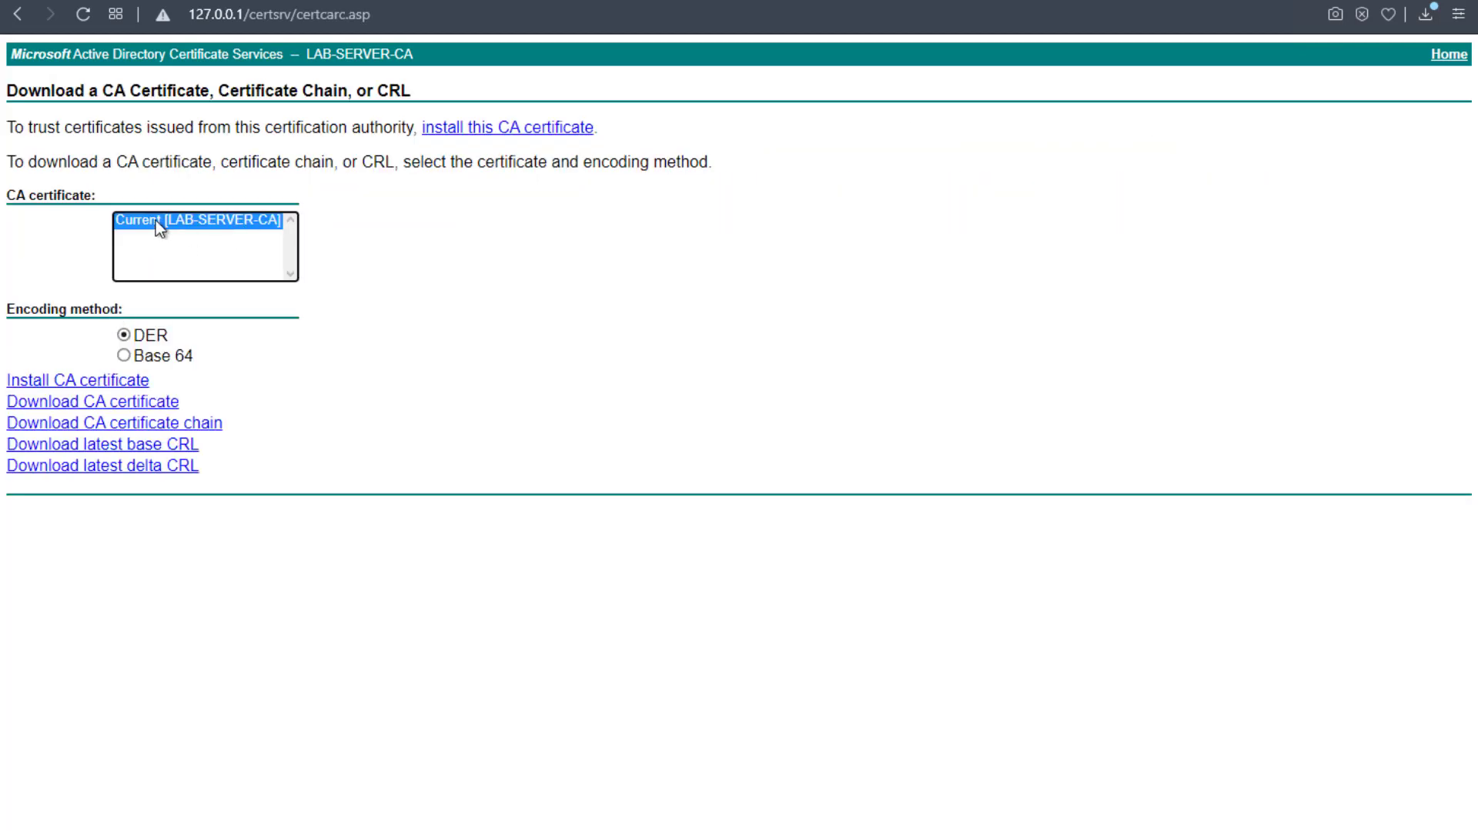
pyautogui.click(125, 355)
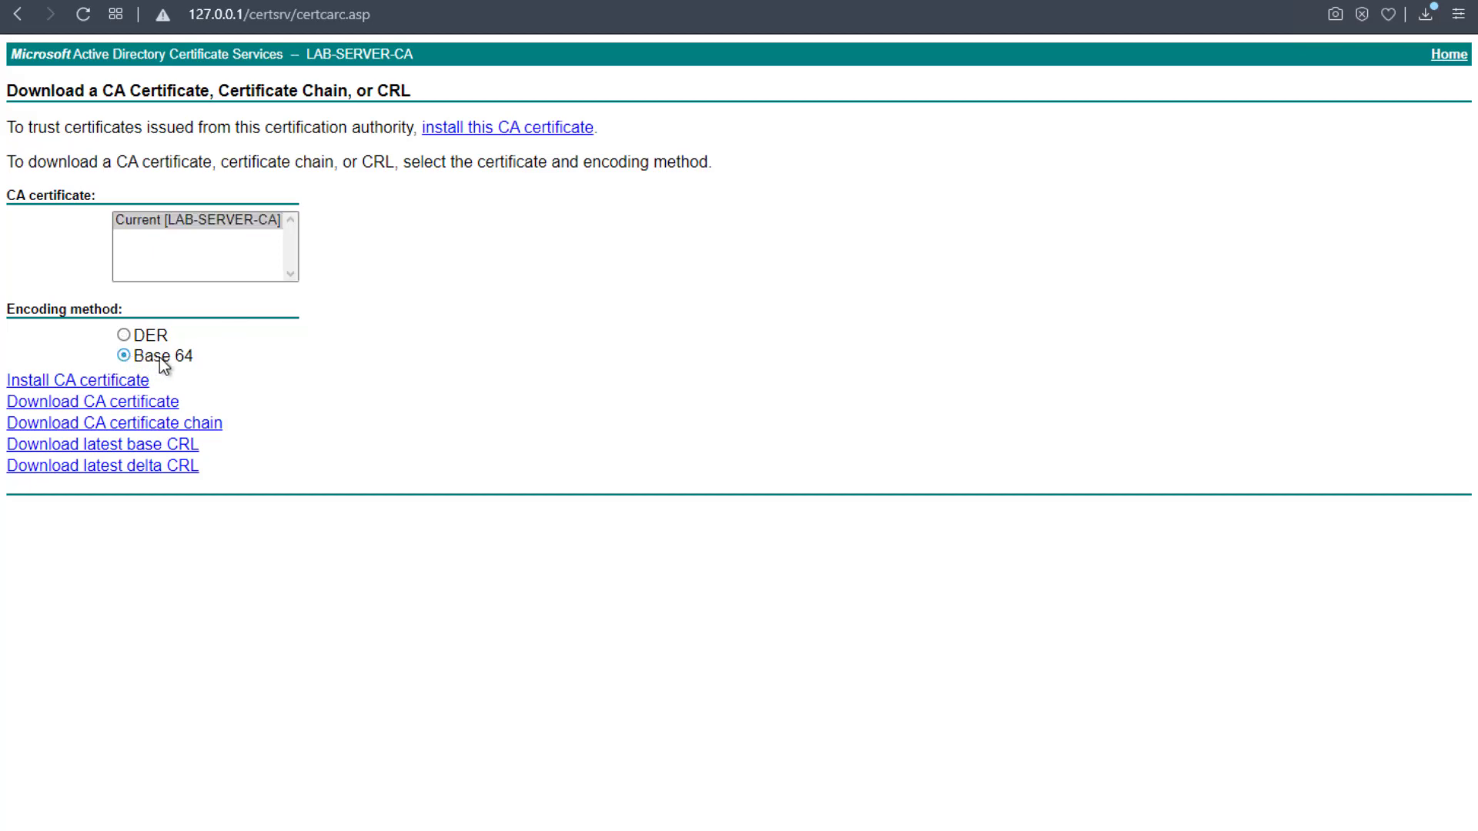
pyautogui.click(137, 406)
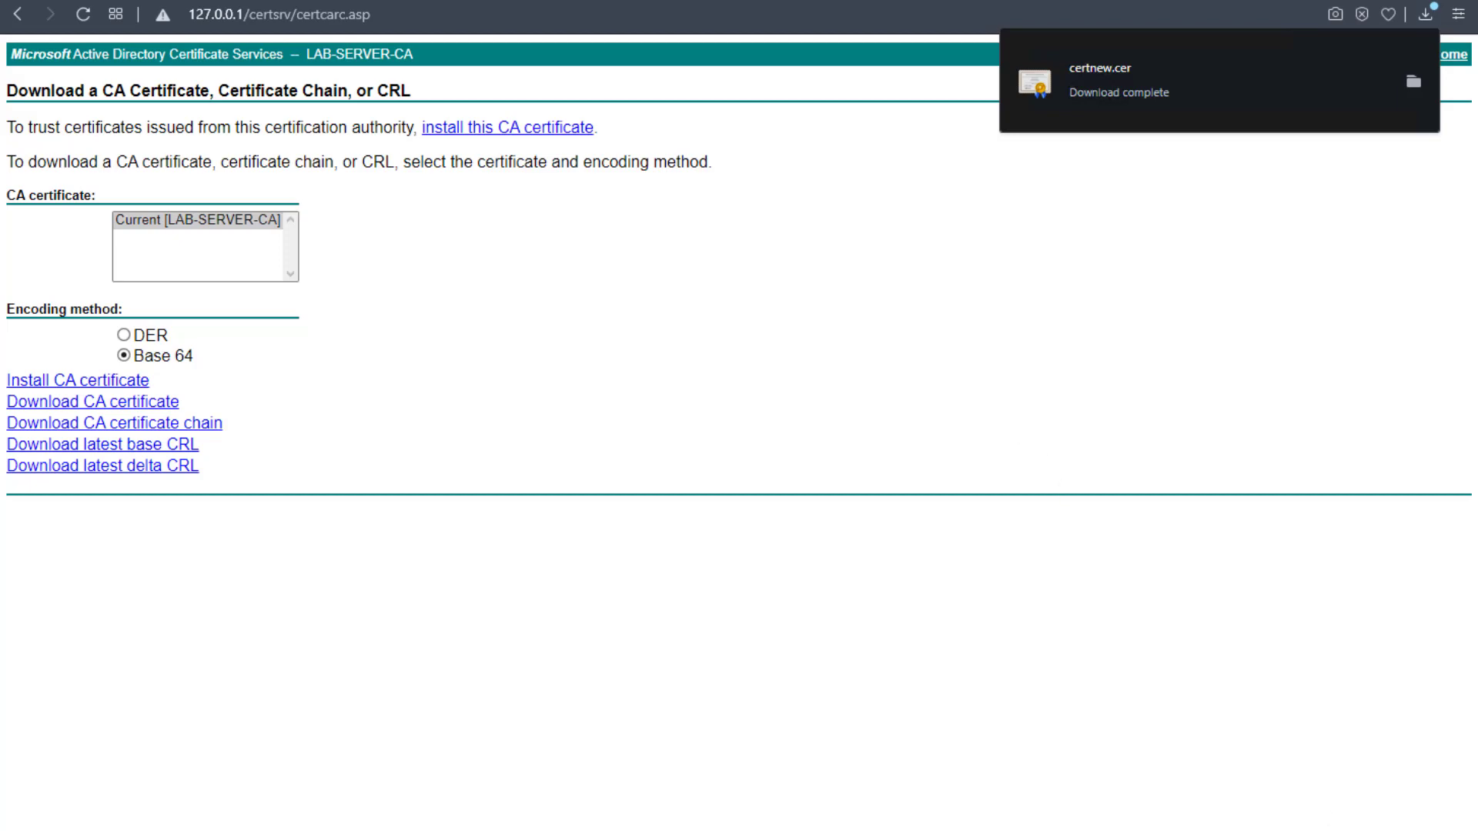
pyautogui.click(1413, 80)
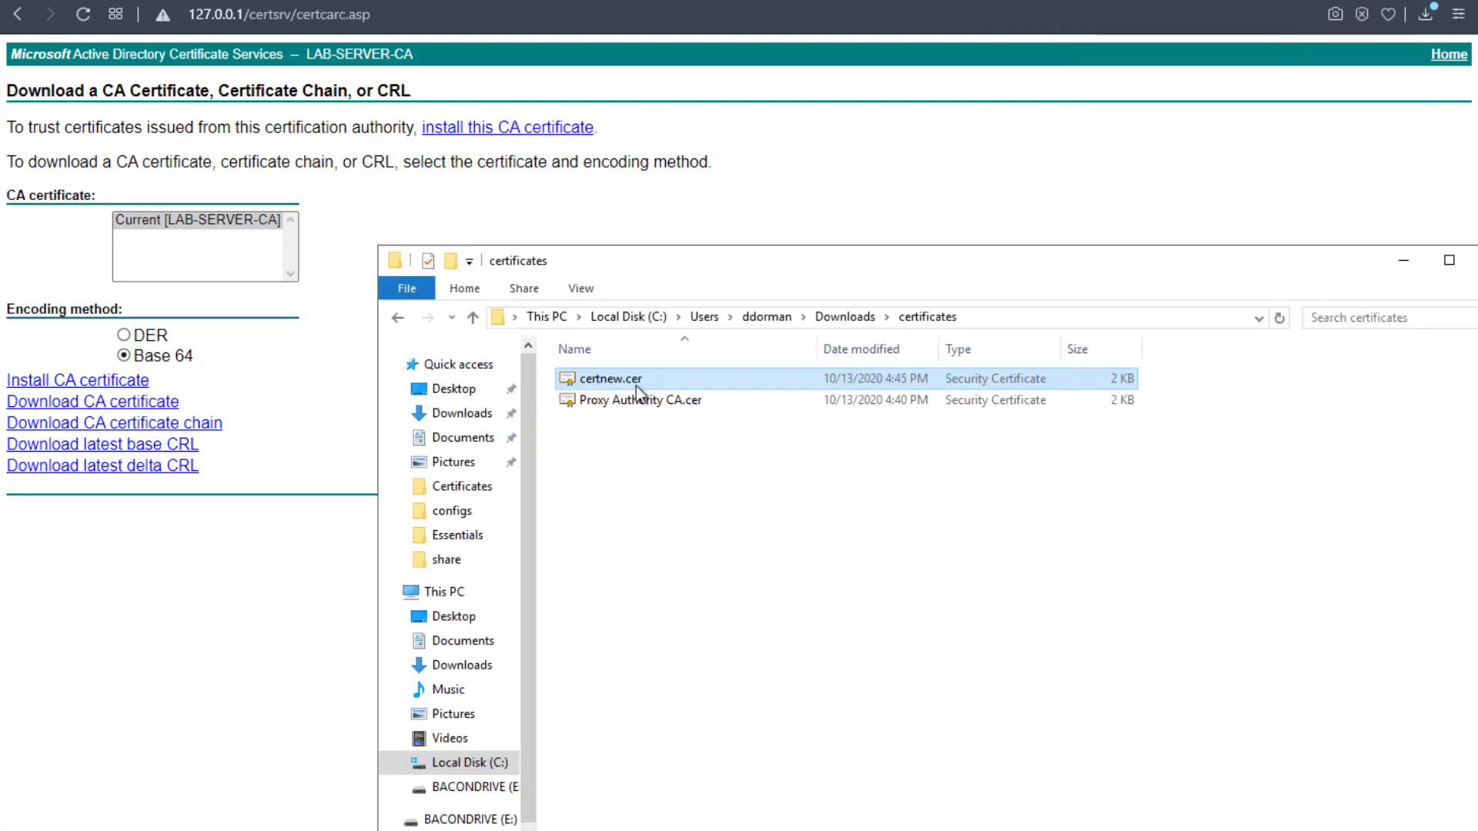
# Rename certnew.cer to AD root CA.cer and switch back to the import wizard
pyautogui.click(607, 379)
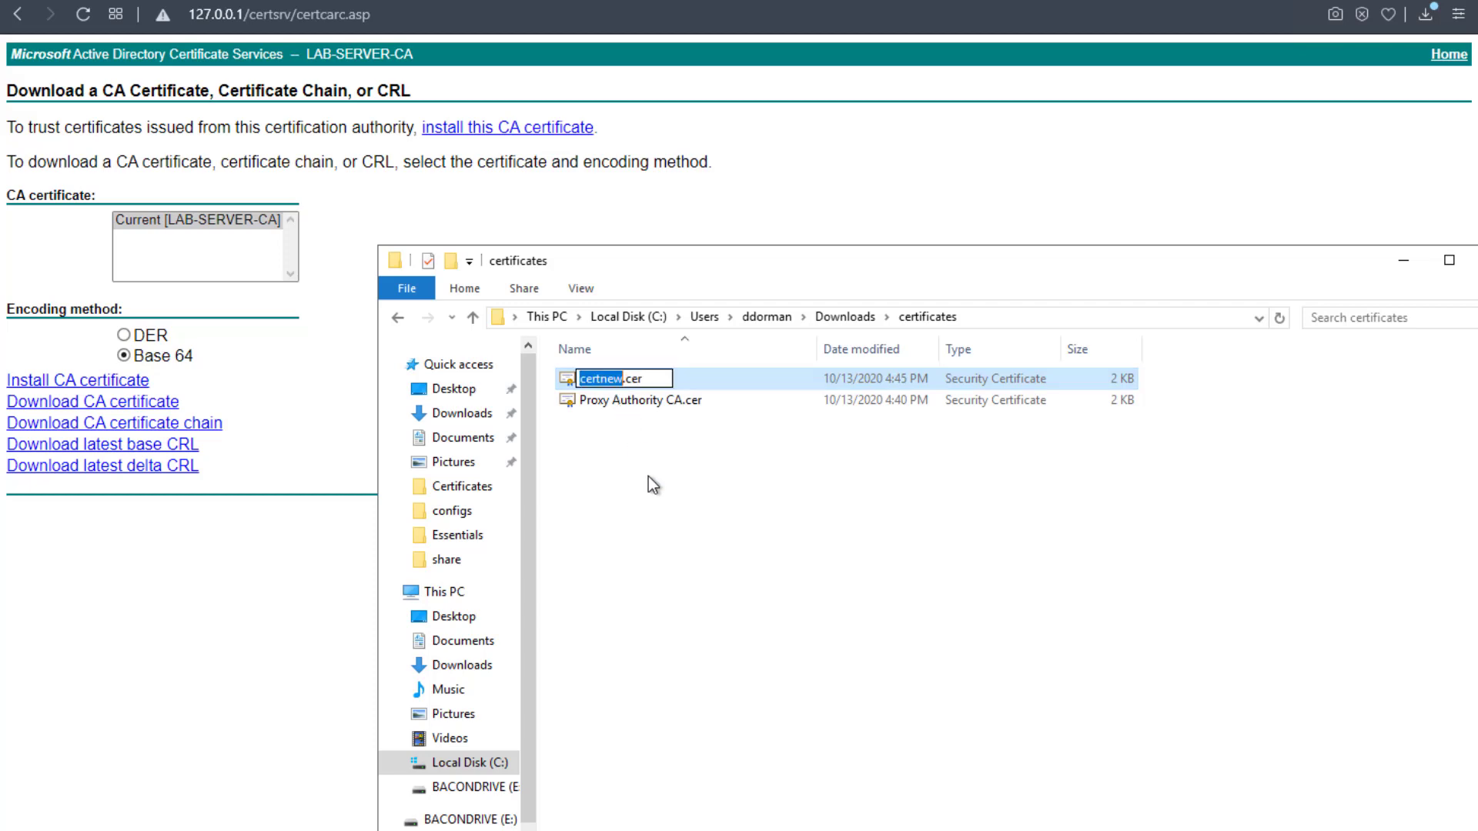
pyautogui.write('AD ')
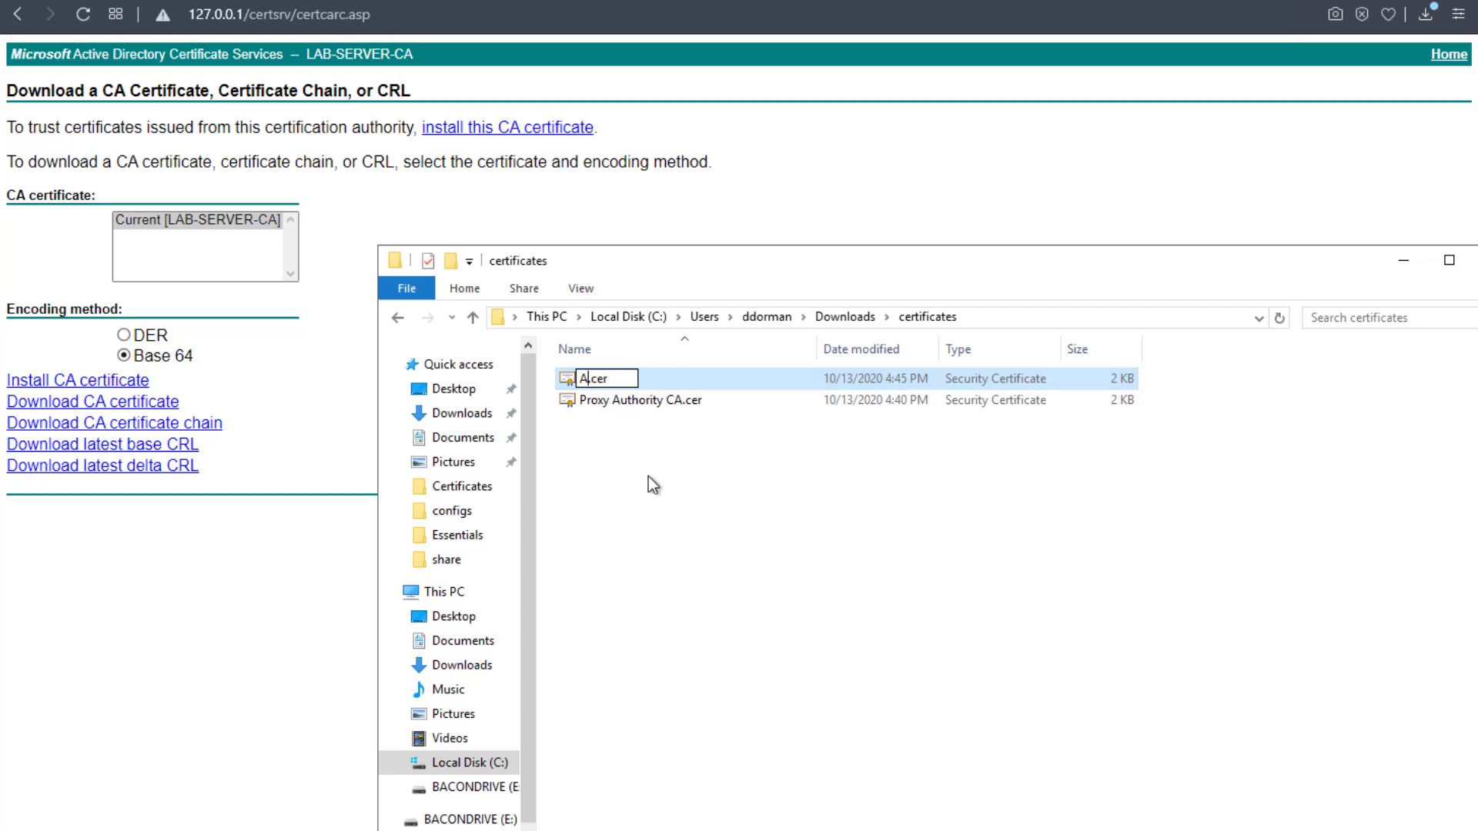
pyautogui.write('root CA')
pyautogui.press('Return')
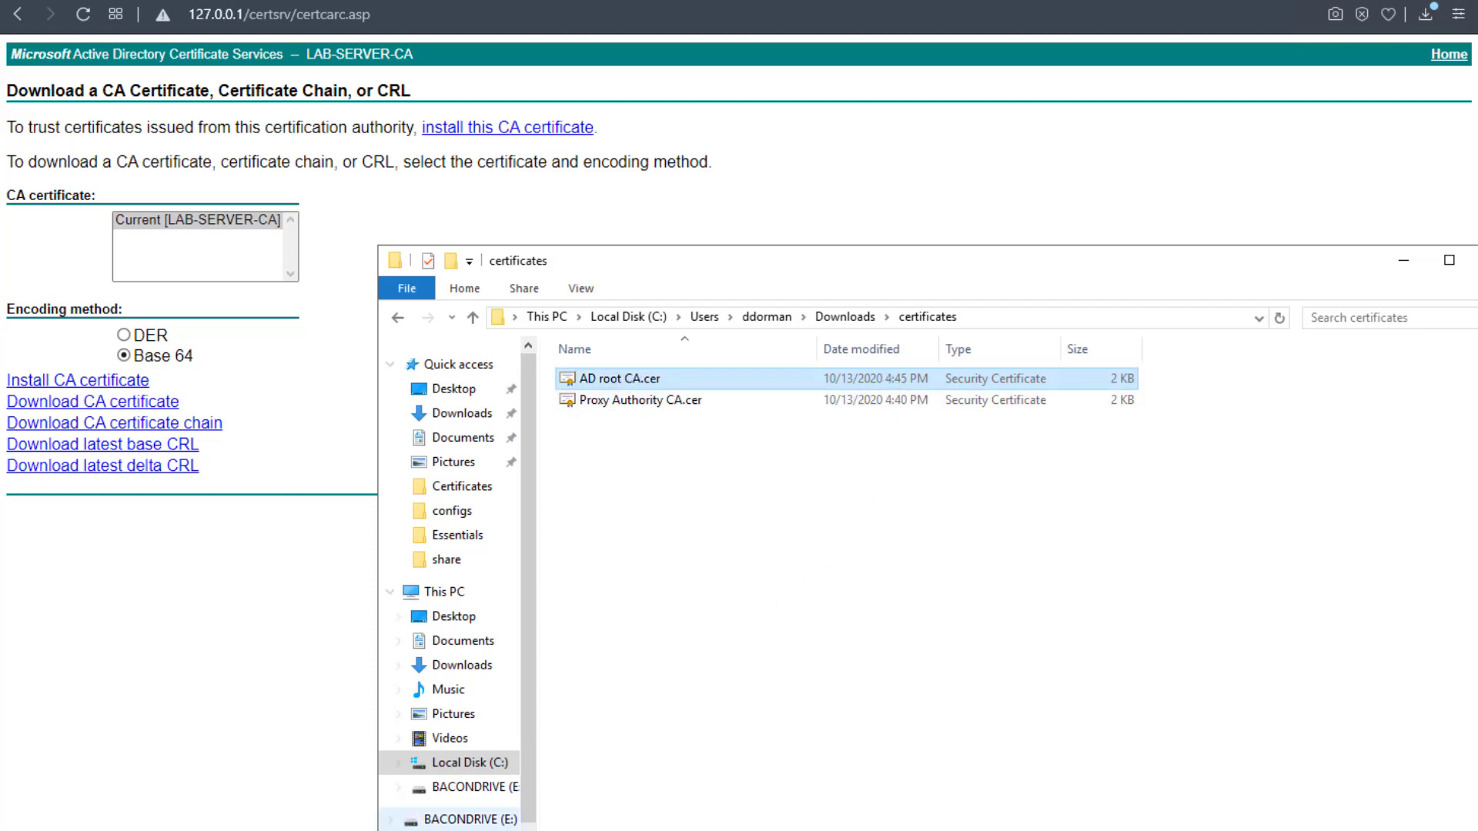
pyautogui.hotkey('alt', 'Tab')
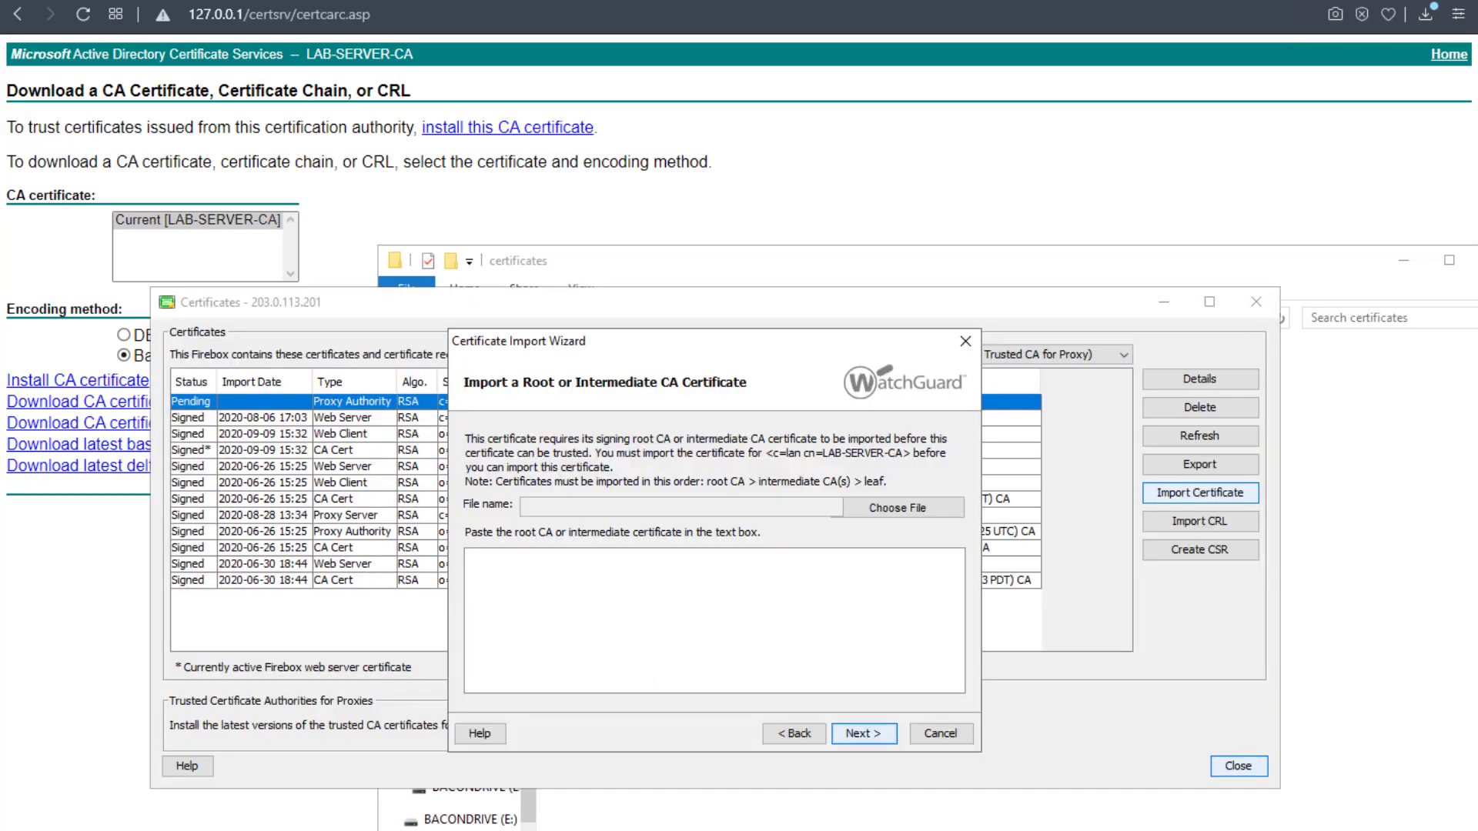
# Import AD root CA.cer, authorize with the administrator passphrase, and finish the wizard
pyautogui.click(917, 510)
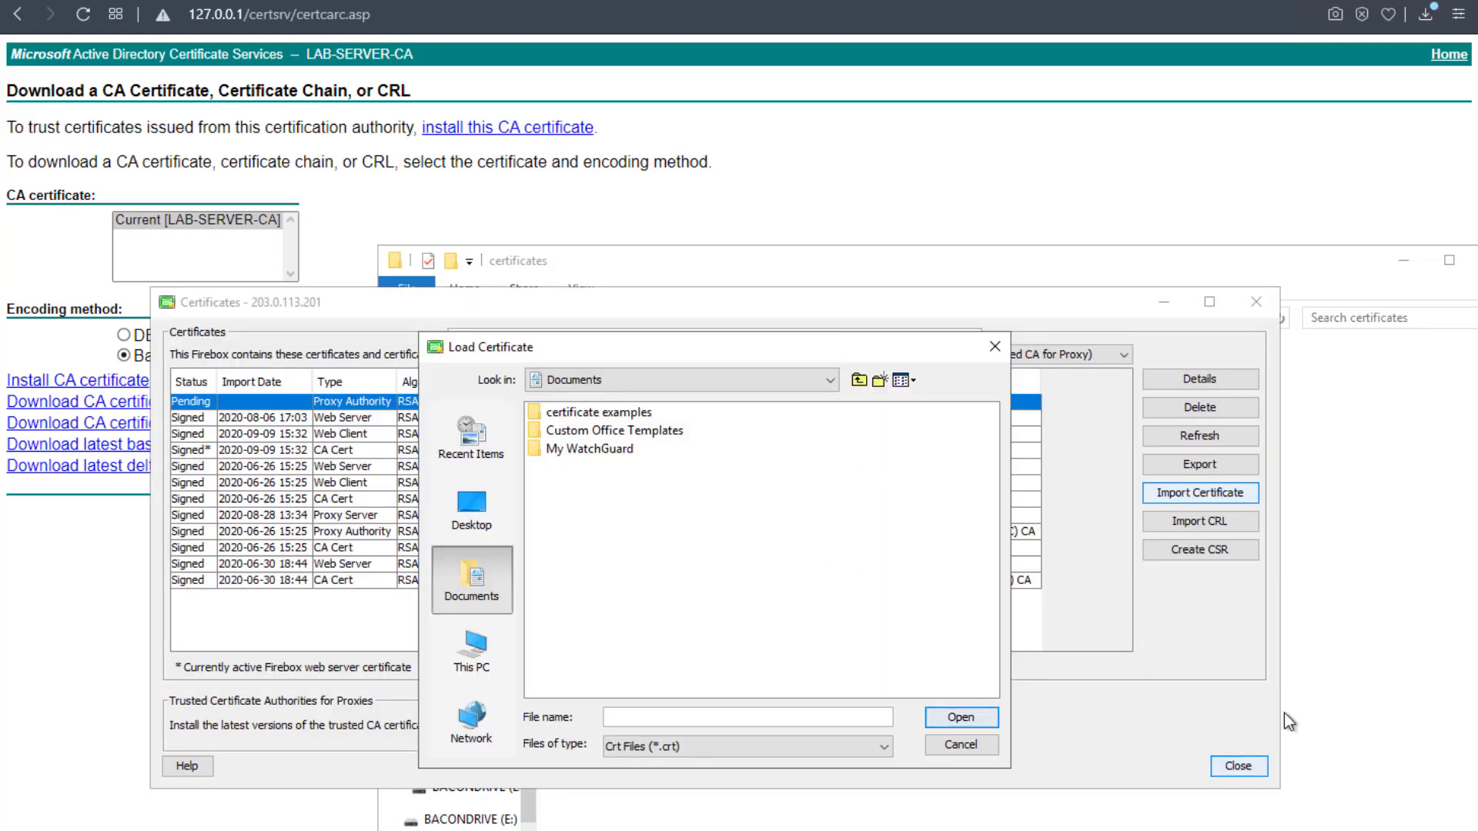
pyautogui.click(839, 746)
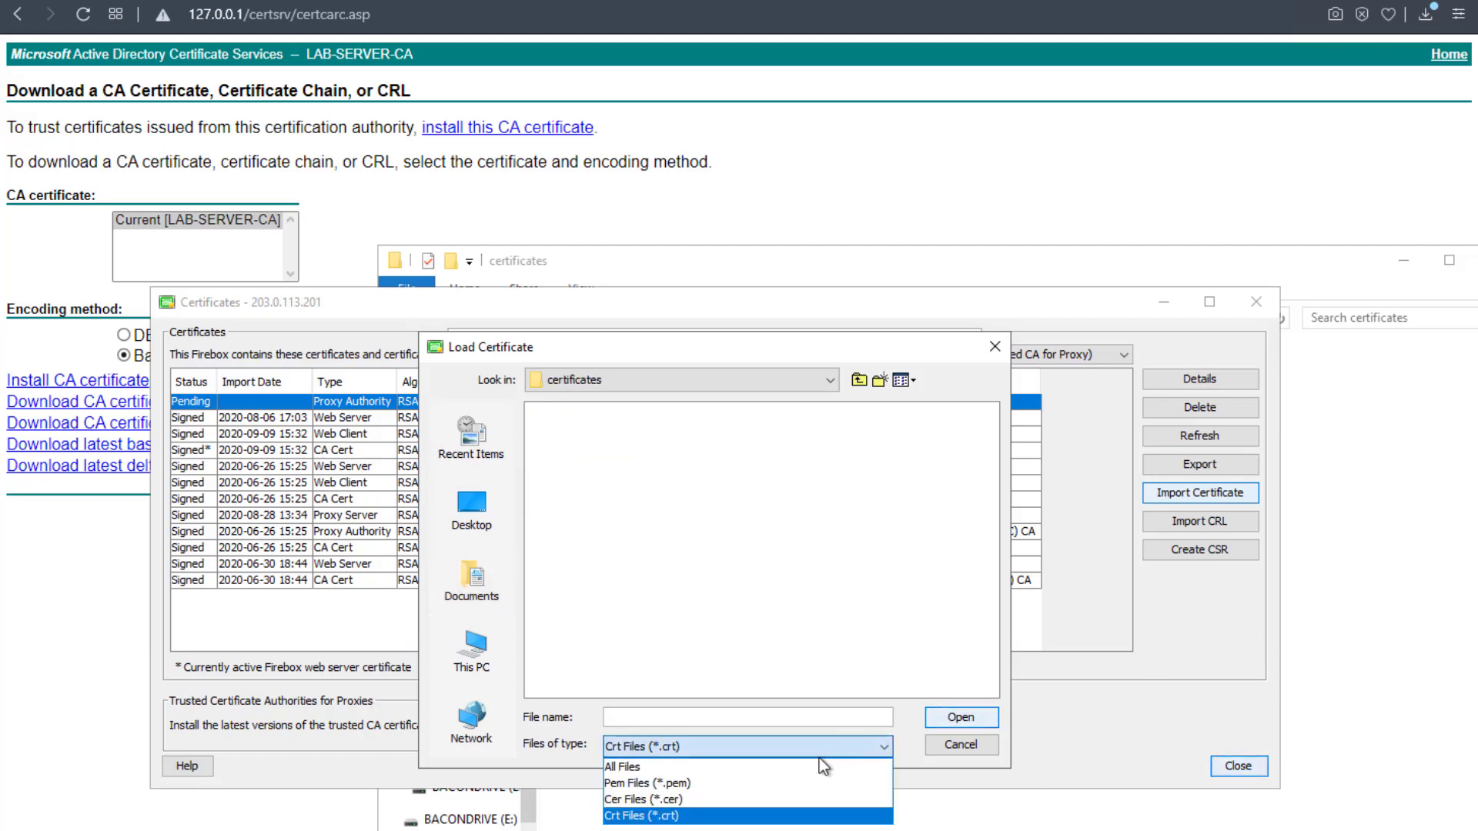
pyautogui.click(804, 769)
pyautogui.click(583, 418)
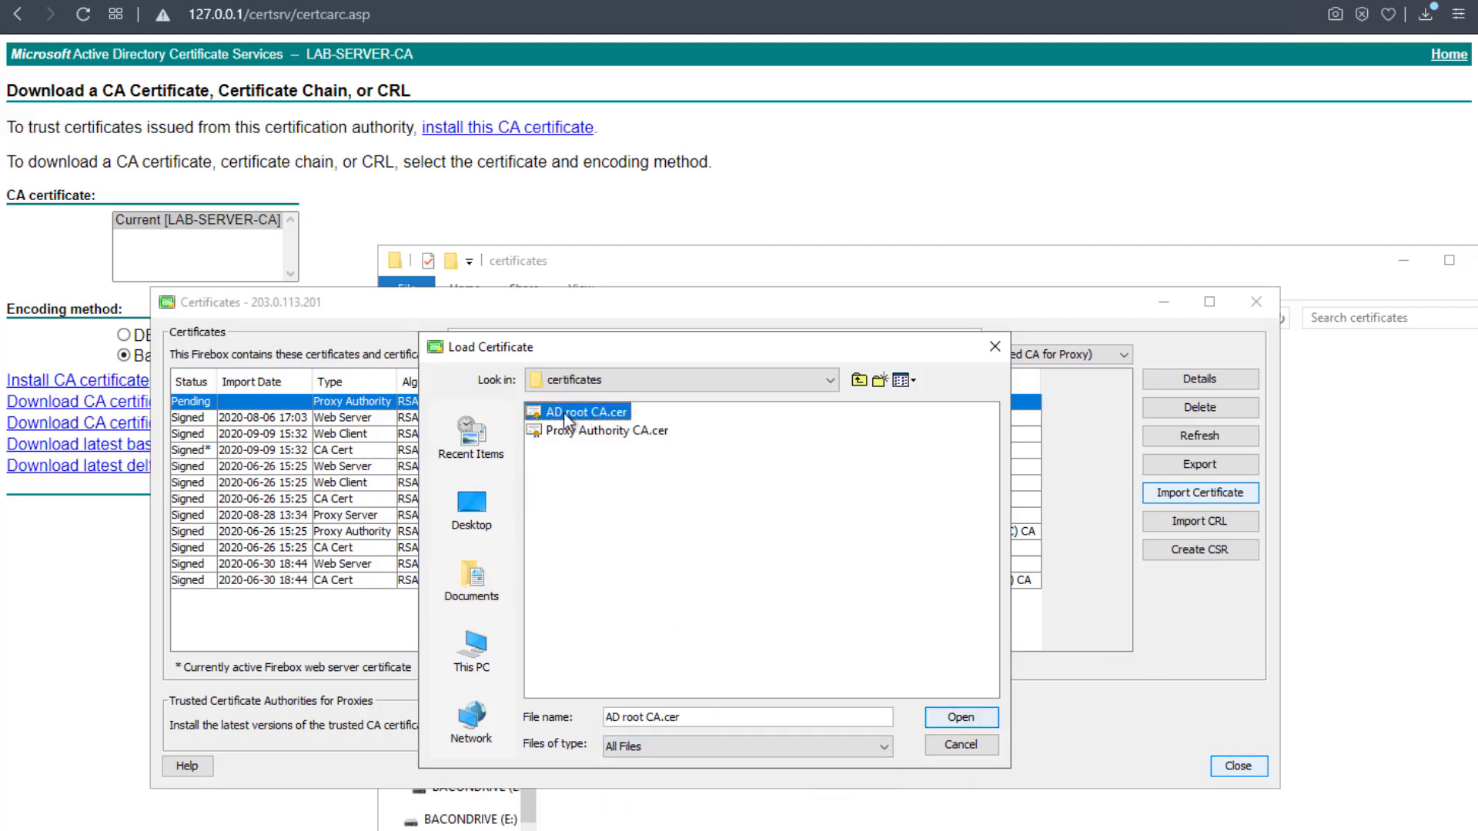
pyautogui.click(981, 721)
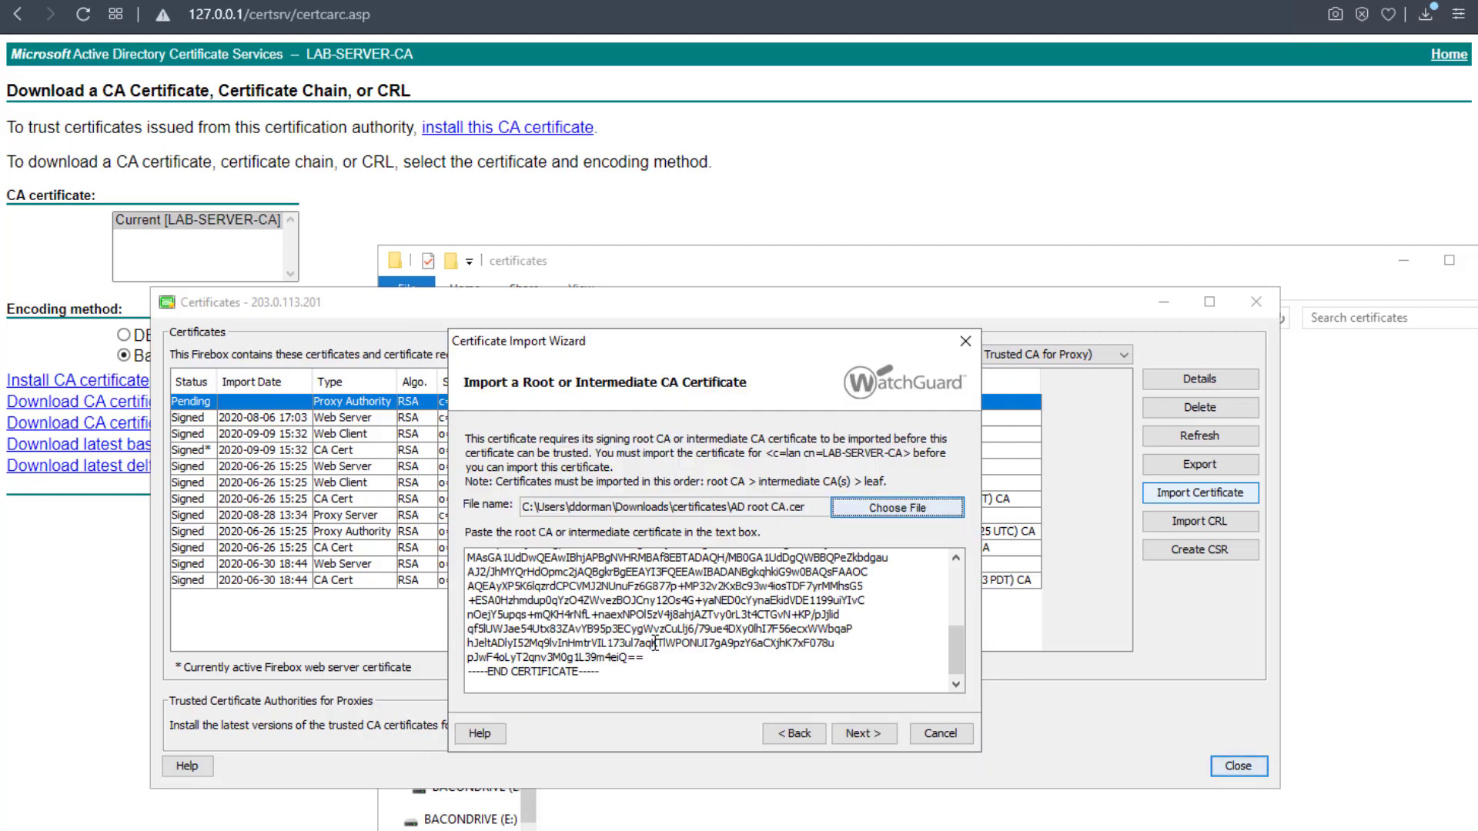
pyautogui.click(880, 730)
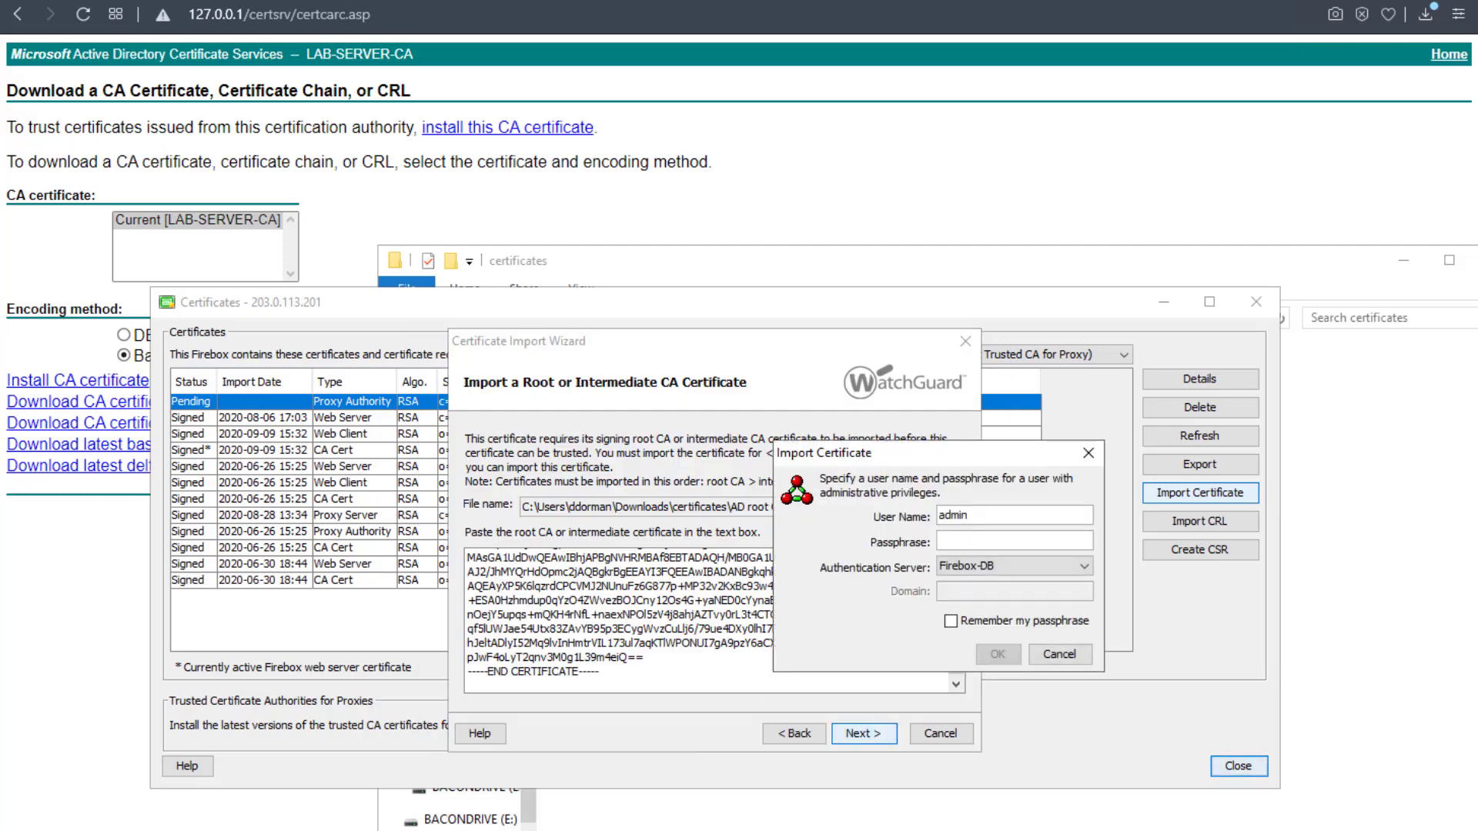
pyautogui.press('Return')
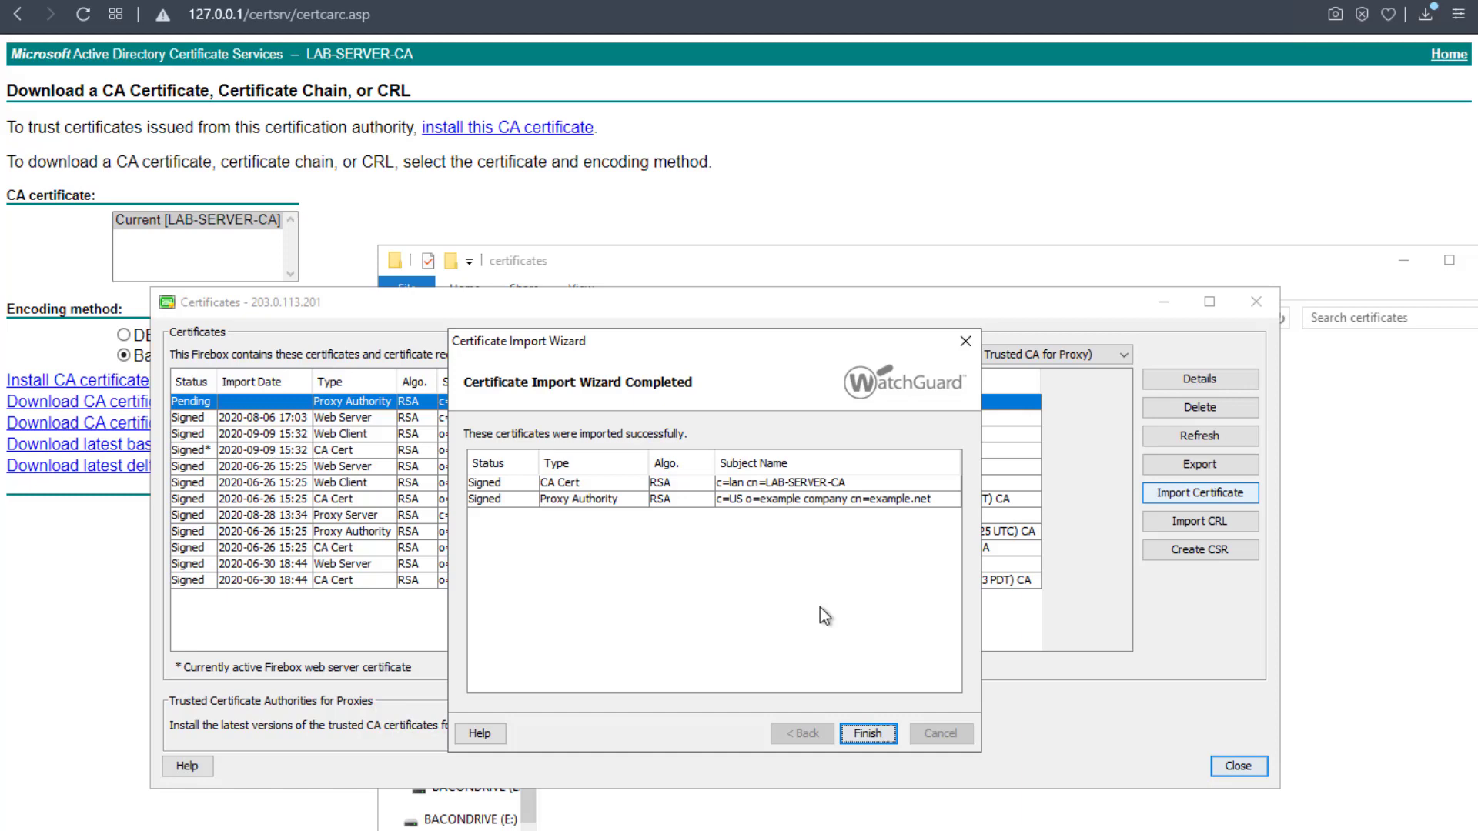
pyautogui.click(869, 734)
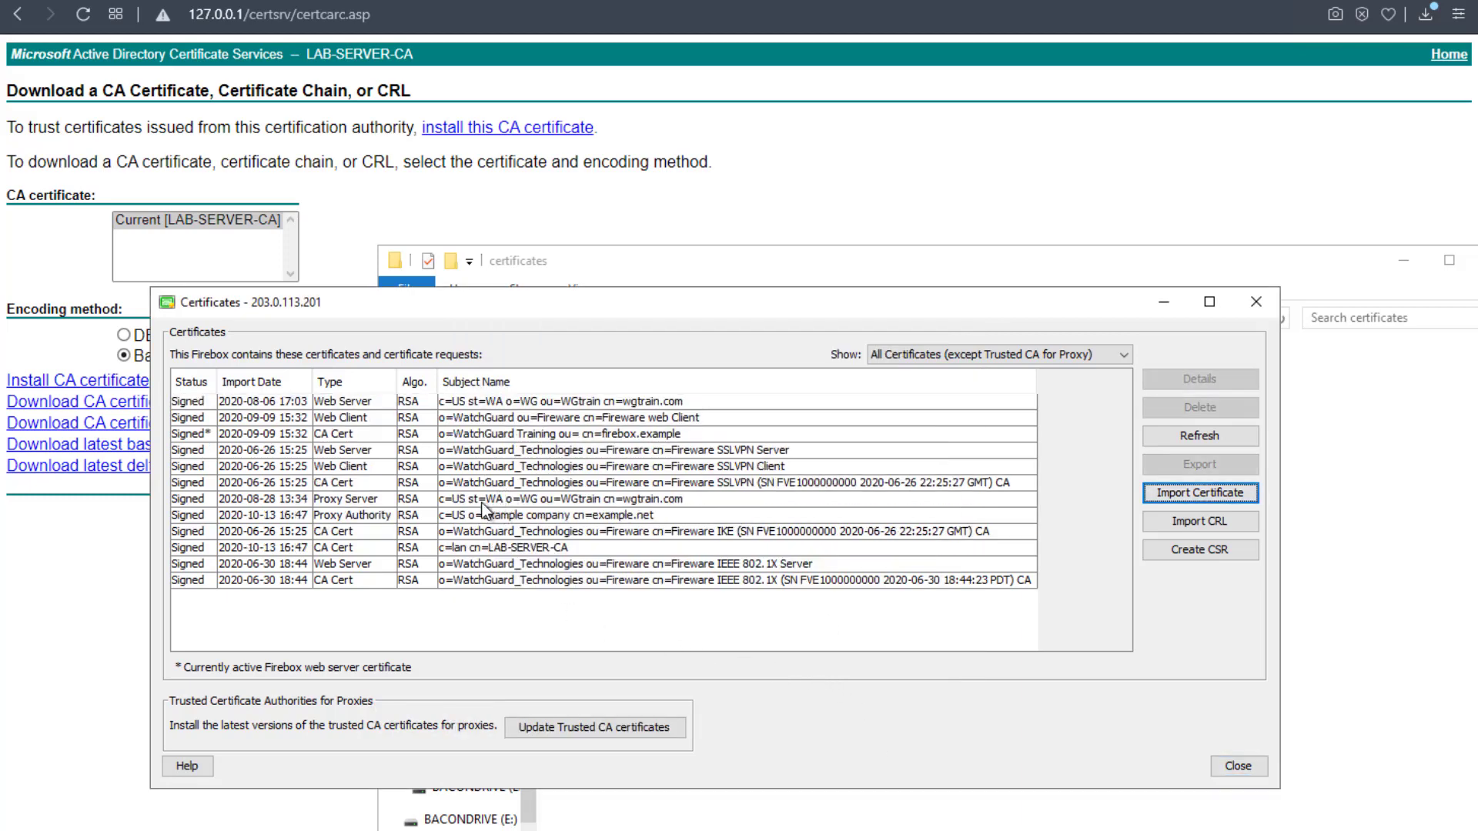
pyautogui.click(331, 516)
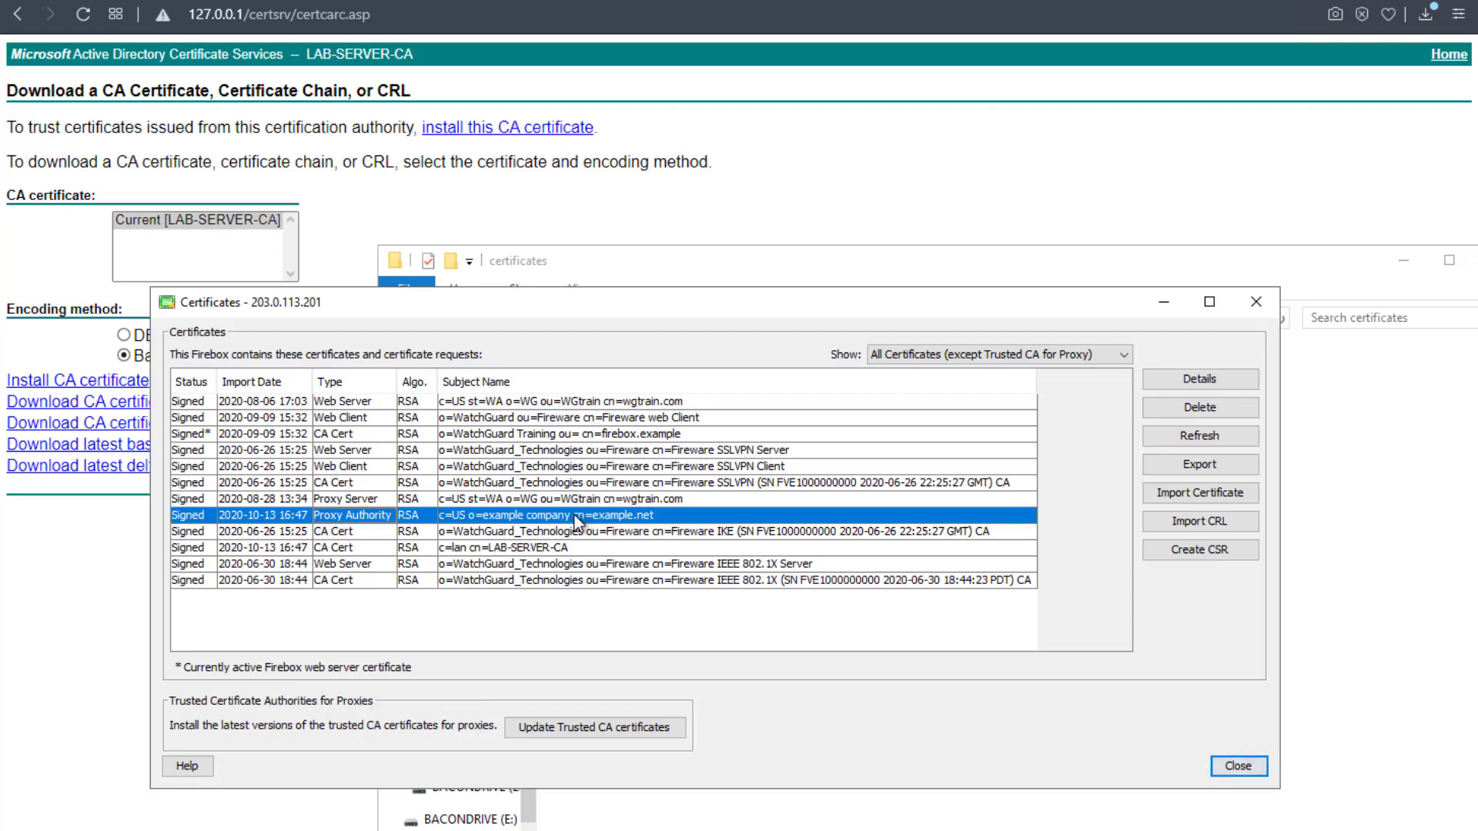
pyautogui.click(544, 550)
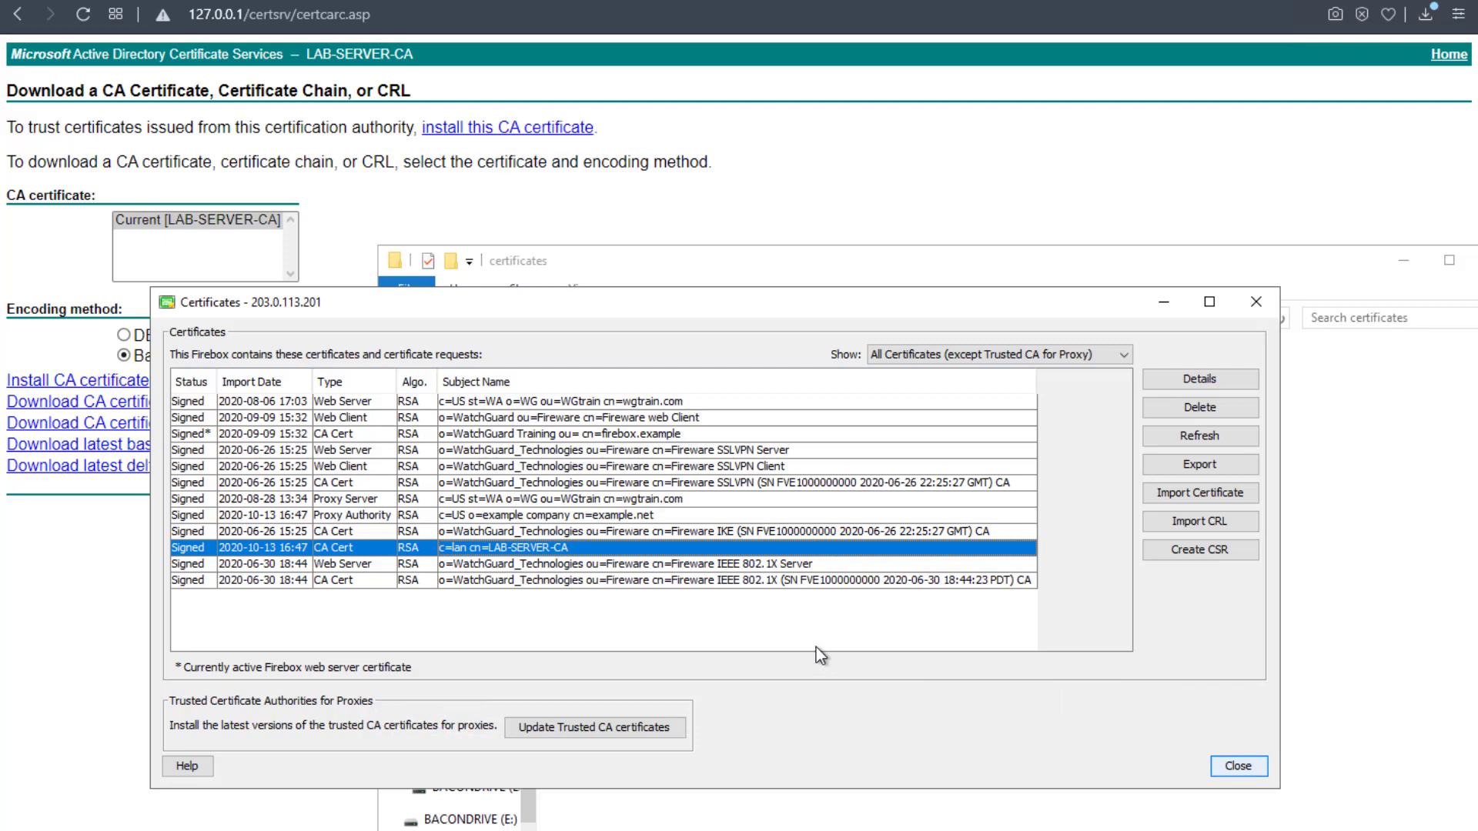
pyautogui.click(620, 516)
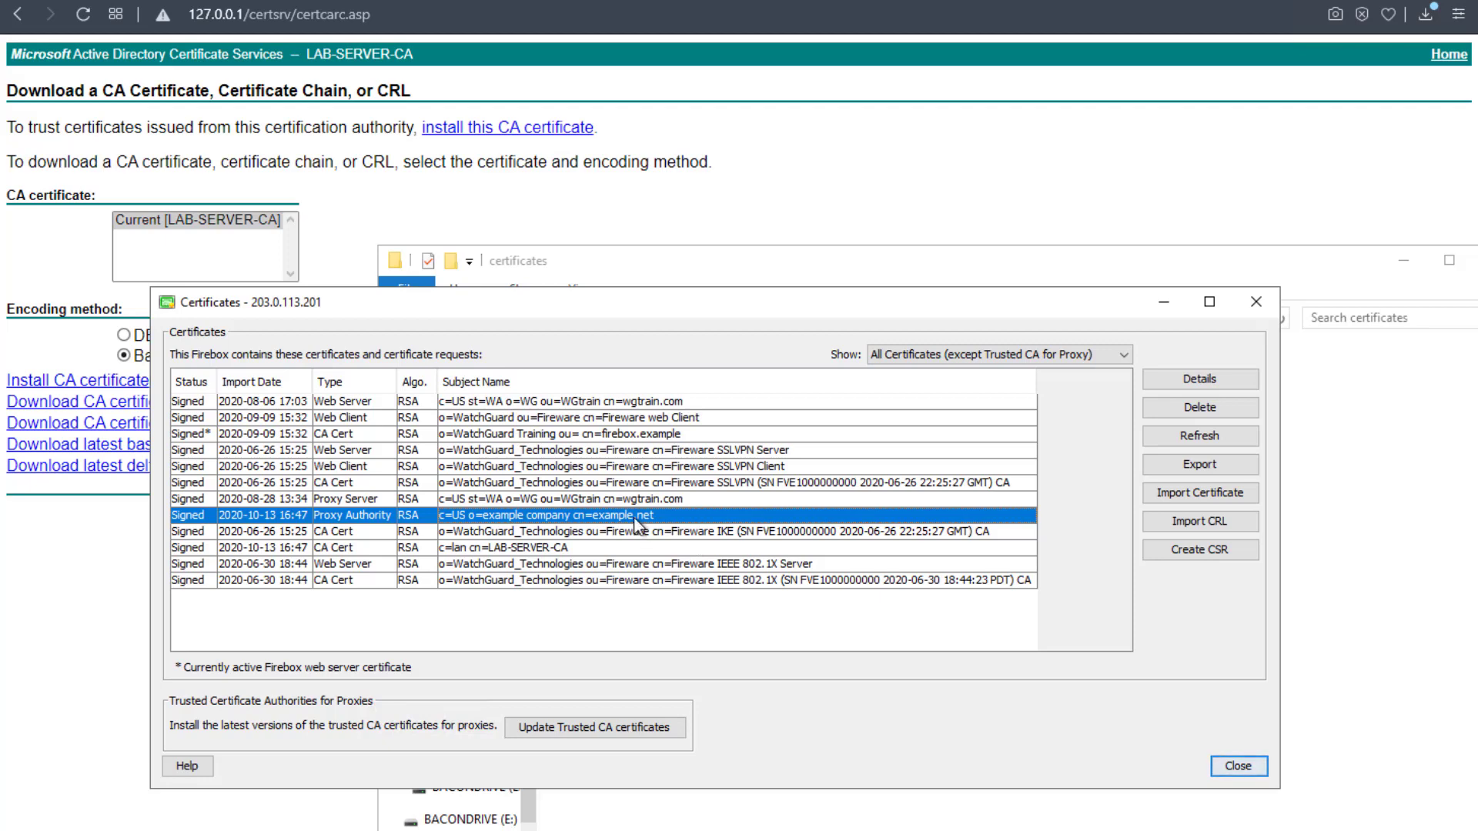
pyautogui.click(593, 549)
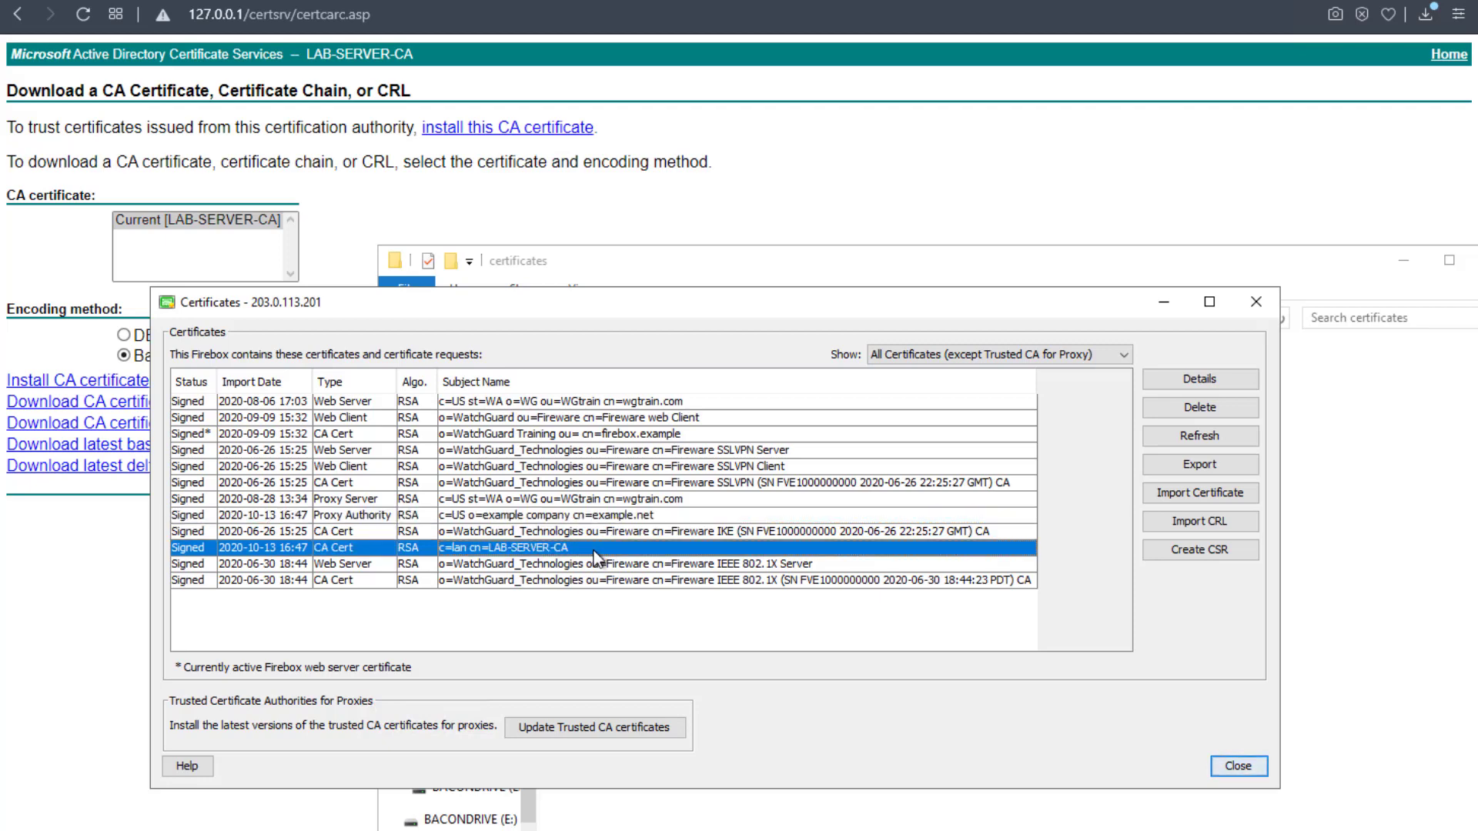